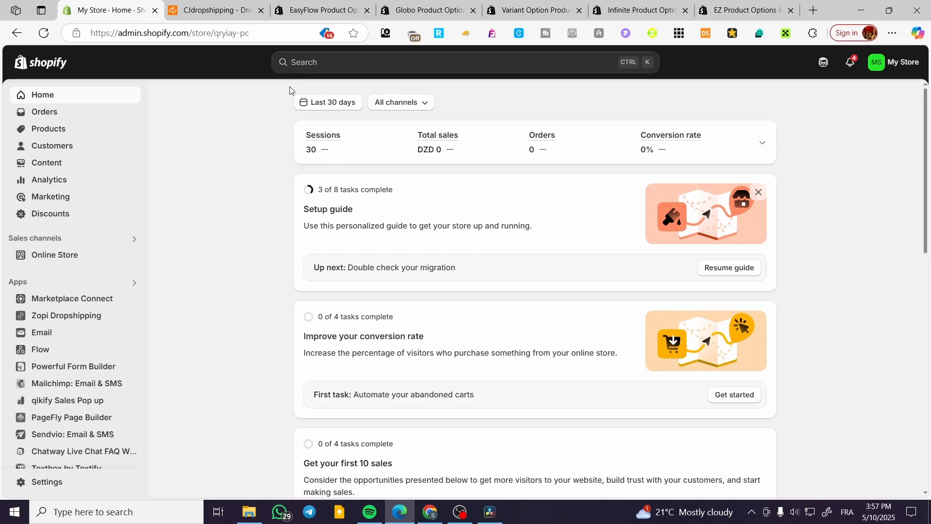
Look at the CJdropshipping page and open the product list in the Shopify store admin.
click(184, 8)
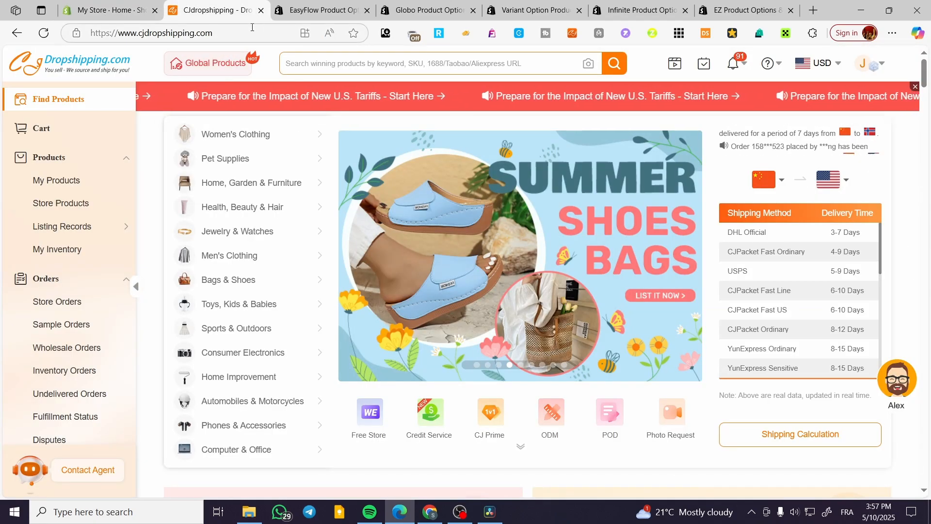
click(83, 5)
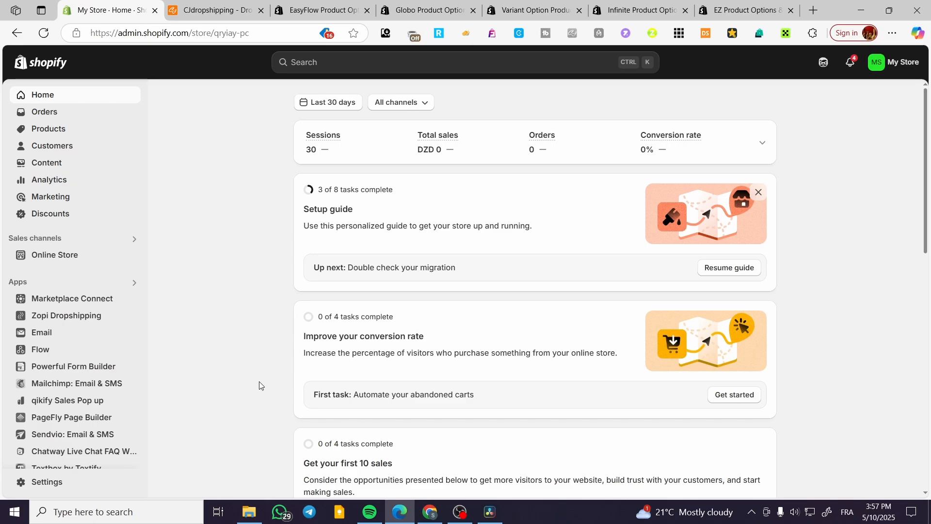
click(86, 133)
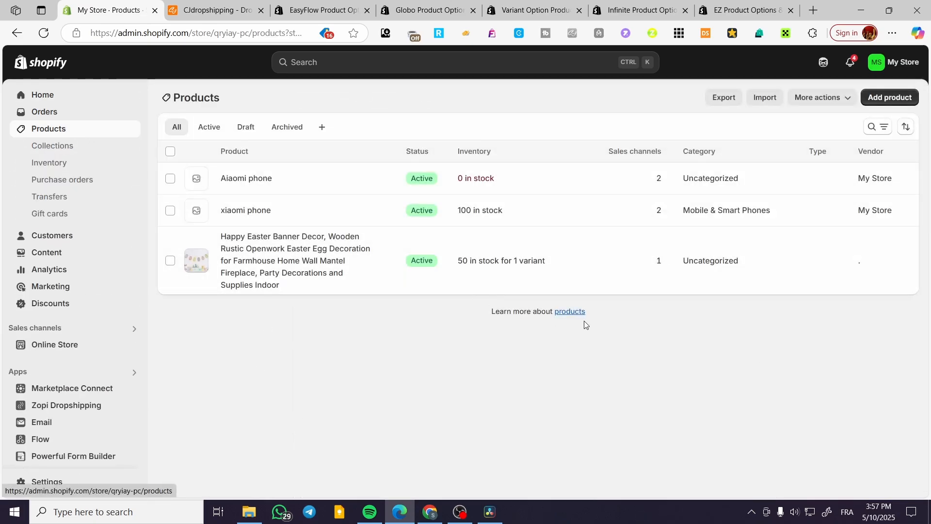
Switch to CJdropshipping, browse the trending products and open the Convenient Commute New Lunch Bag product.
click(185, 4)
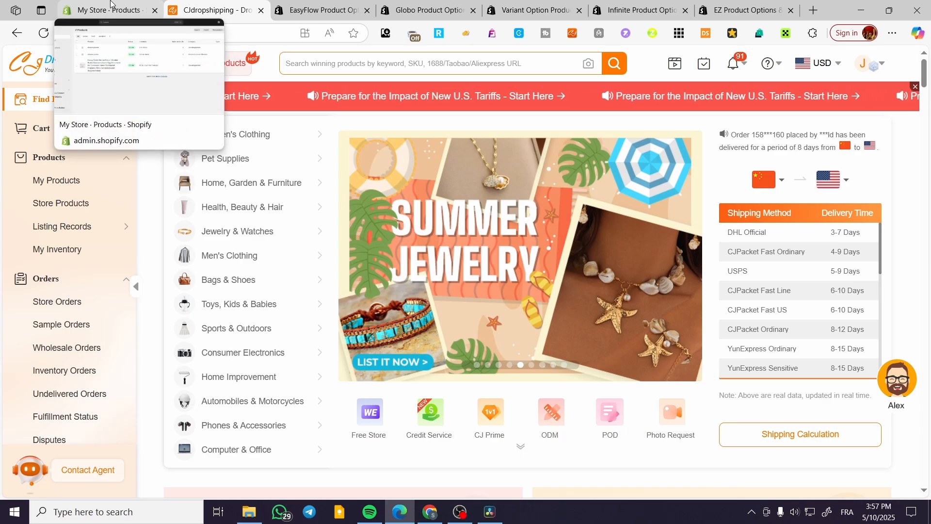
click(111, 4)
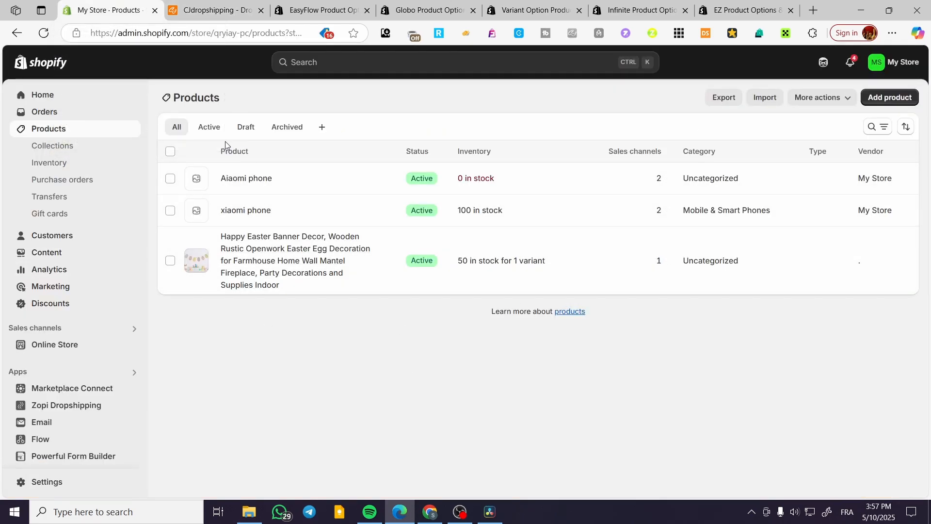
click(217, 11)
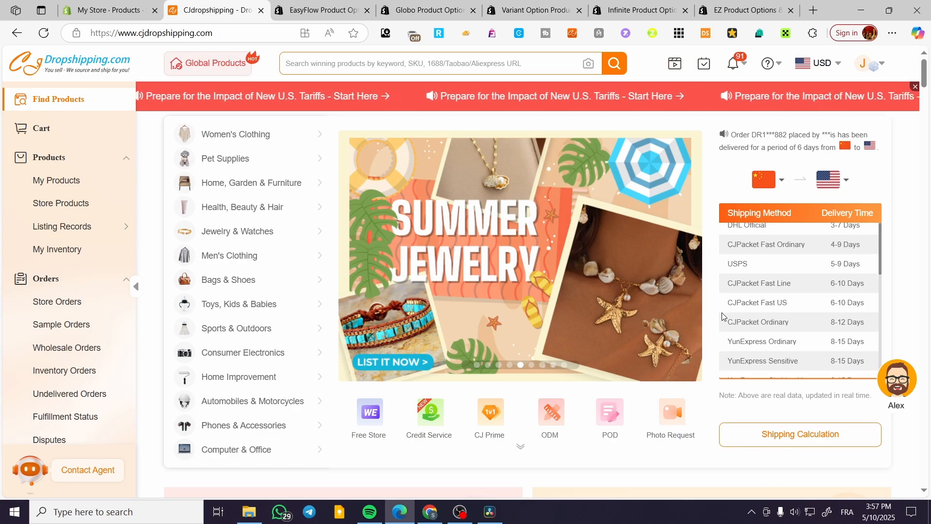
scroll(383, 304, down, 2)
mouse_move(269, 301)
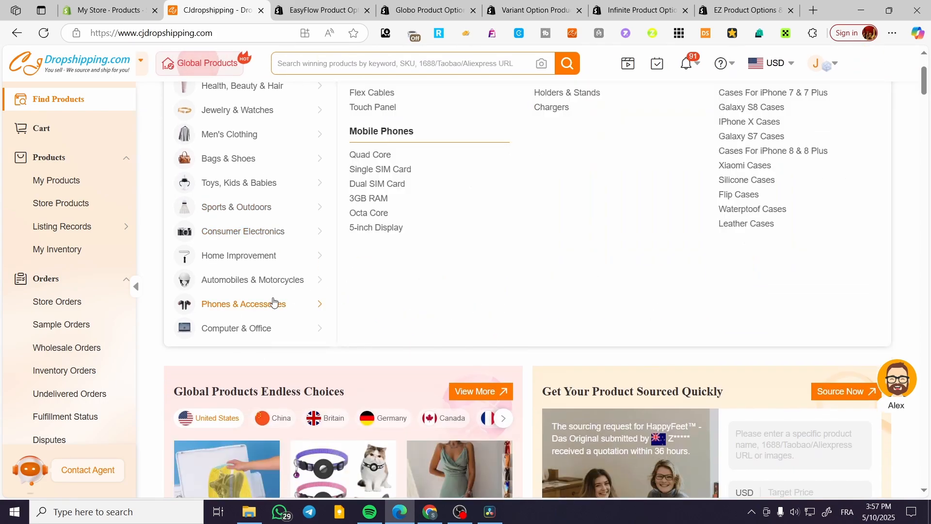
scroll(273, 302, down, 8)
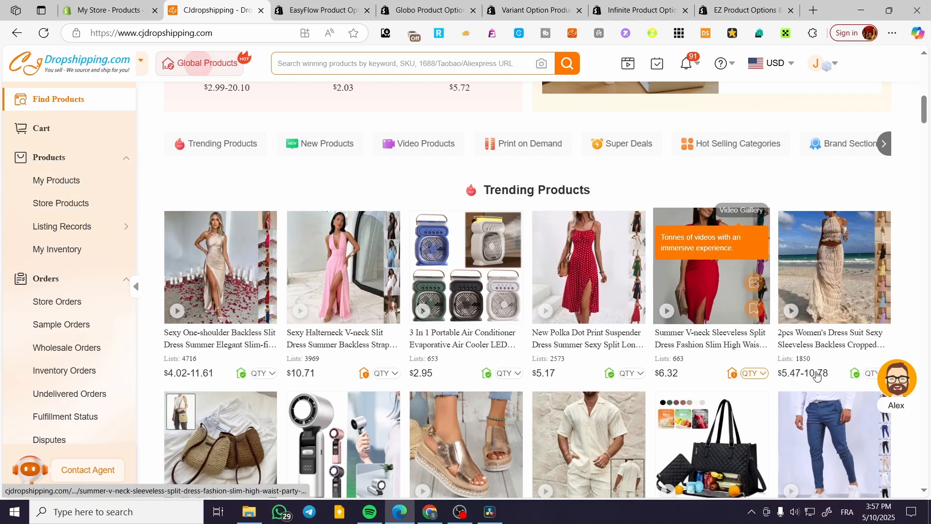
scroll(817, 375, down, 5)
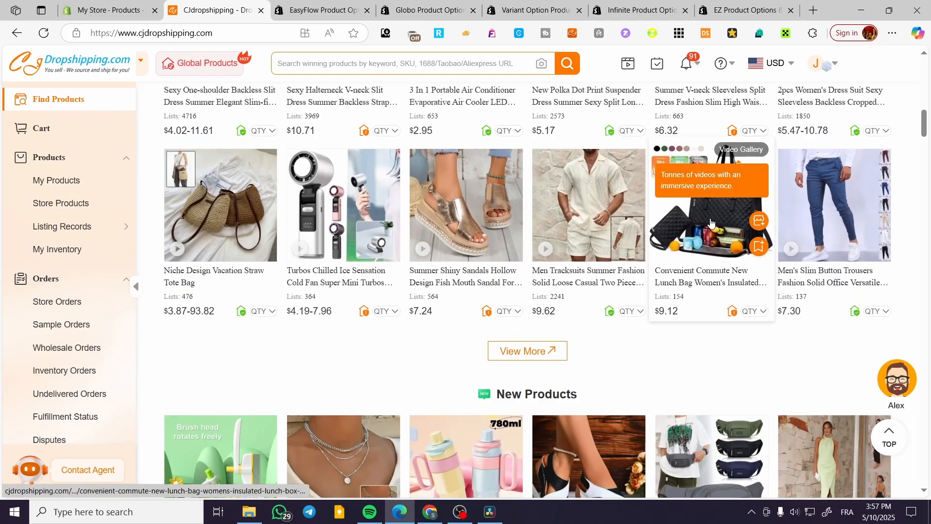
click(711, 222)
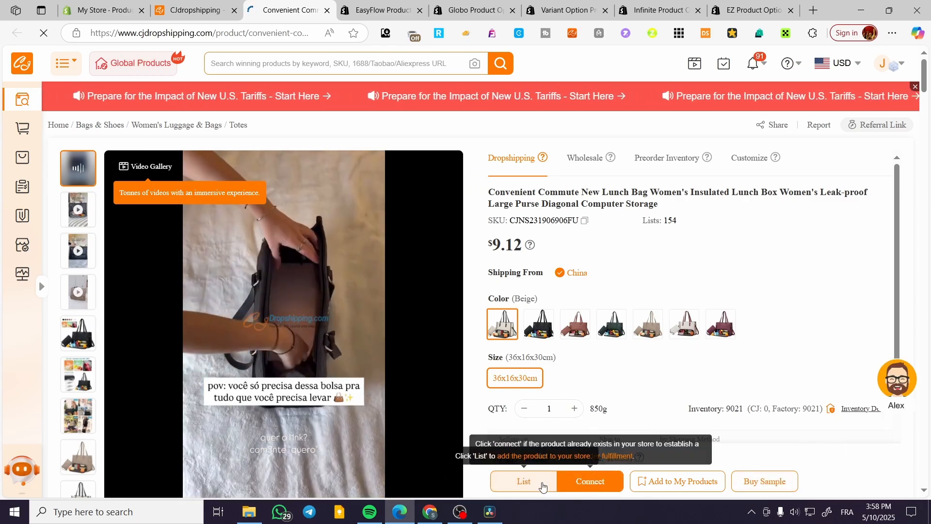
click(526, 482)
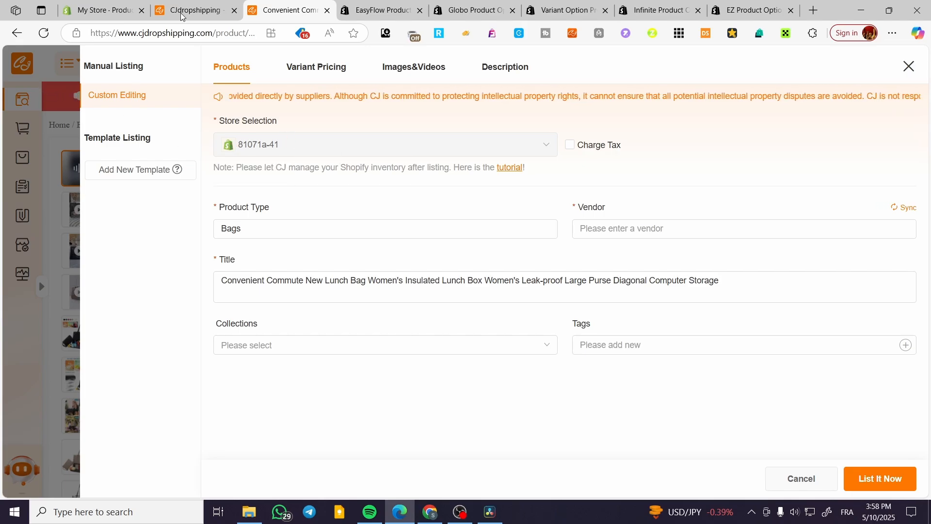
click(112, 5)
click(292, 6)
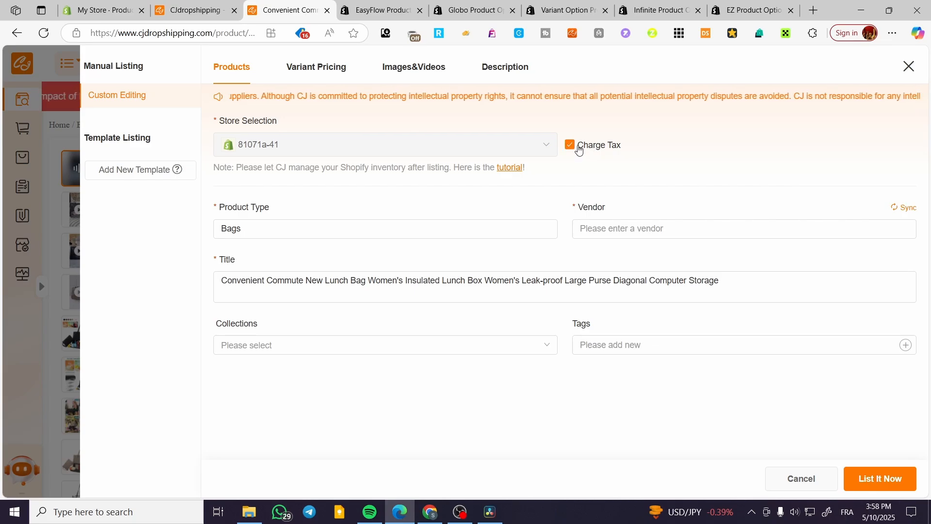
click(578, 148)
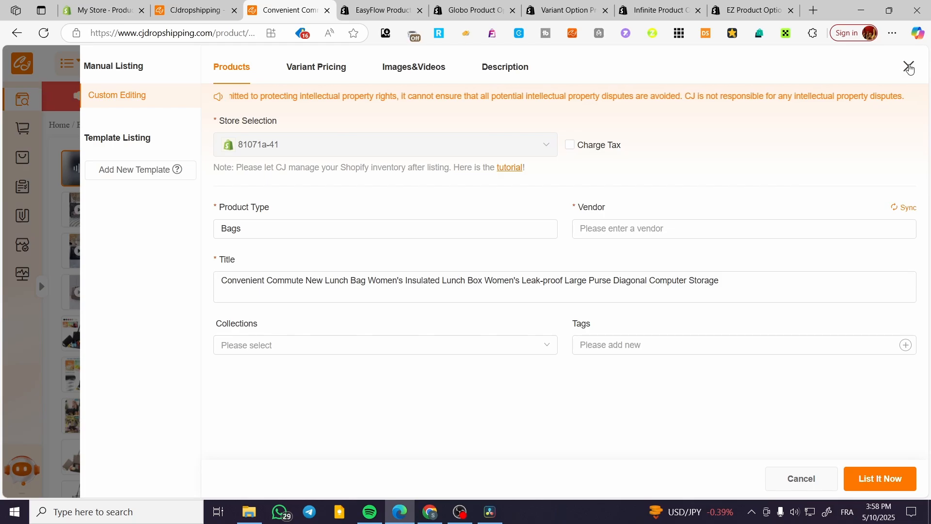
click(910, 67)
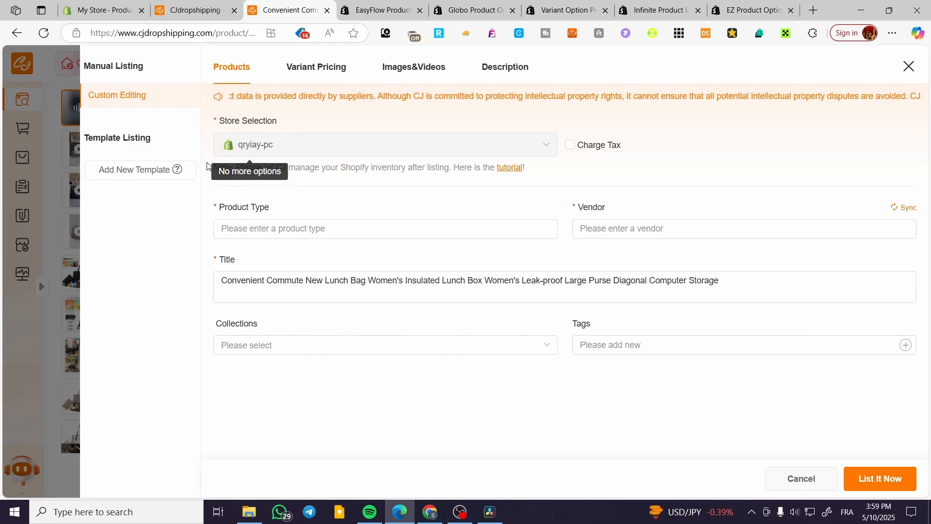
Review the variant pricing, media and description of the lunch bag listing for store qryiay-pc and try to submit it.
click(283, 72)
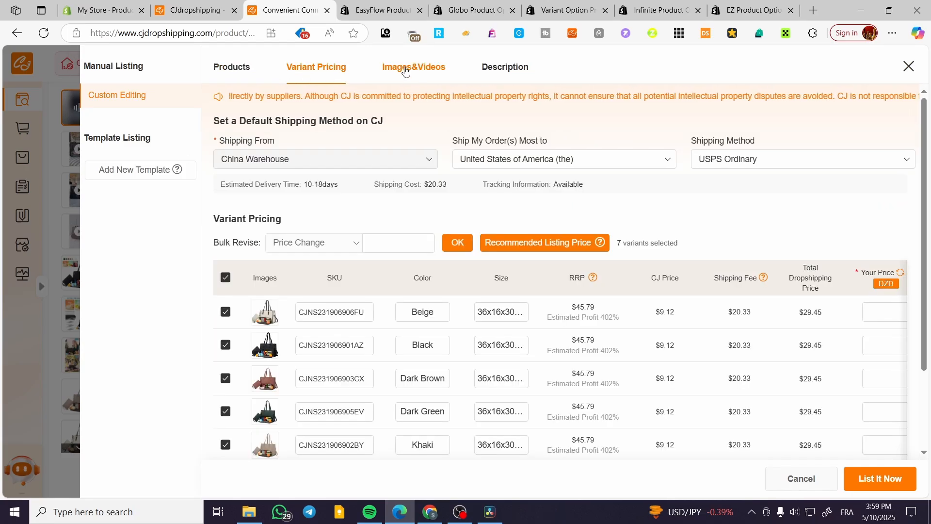
click(405, 72)
click(511, 71)
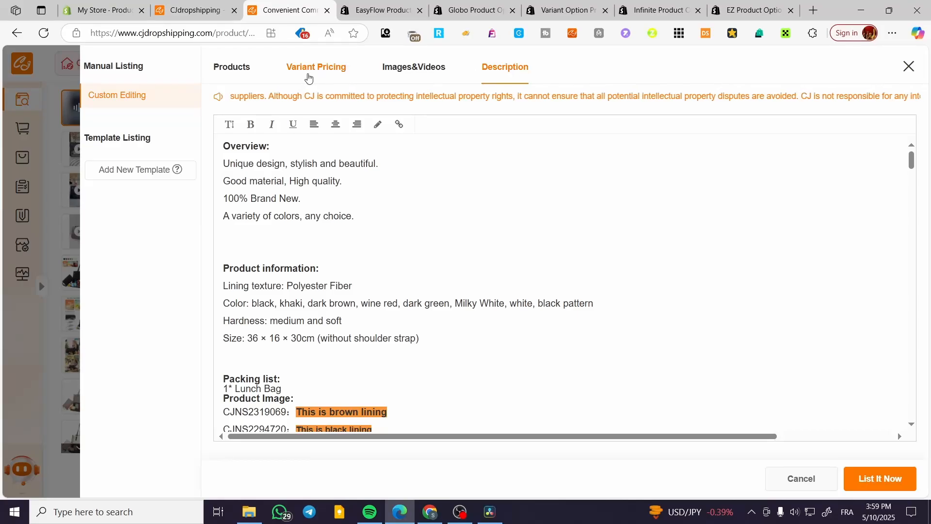
scroll(346, 243, down, 3)
scroll(347, 273, up, 3)
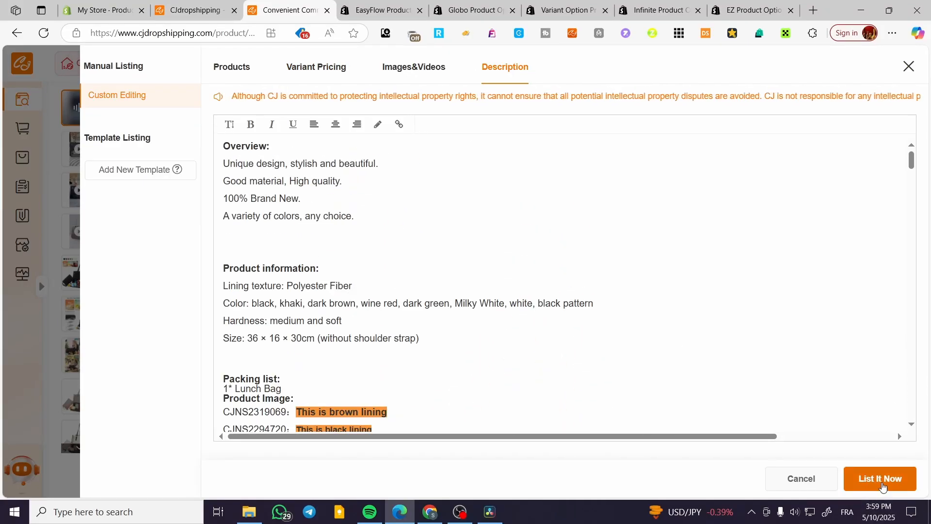
click(883, 485)
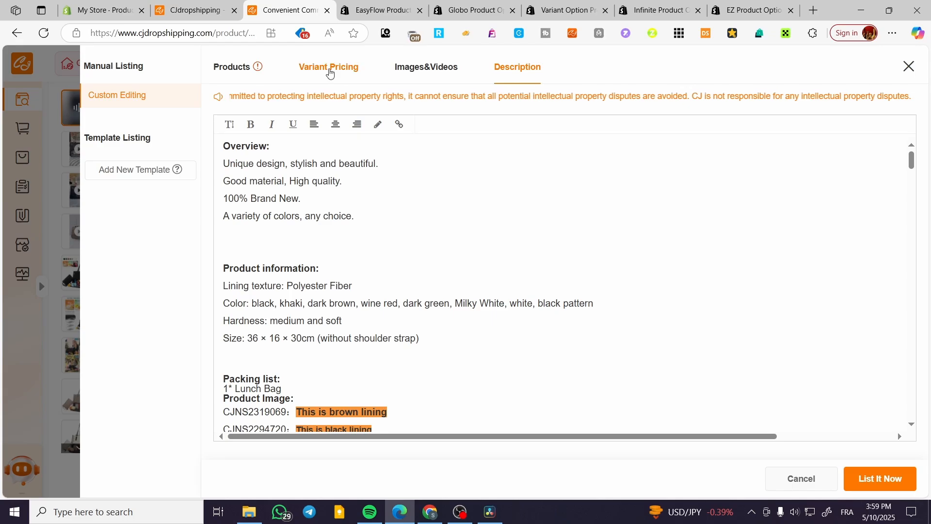
Add "d" as both the product type and the vendor of the lunch bag listing.
click(329, 73)
click(251, 68)
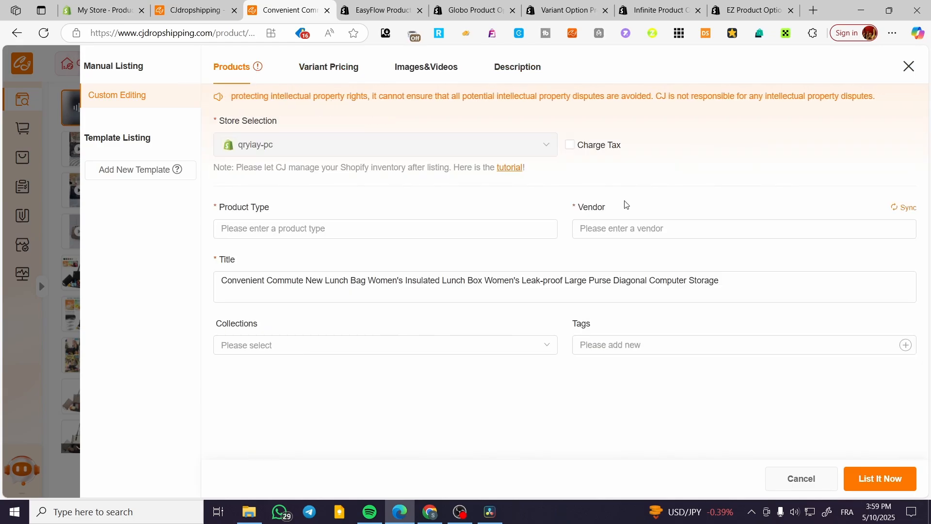
click(369, 226)
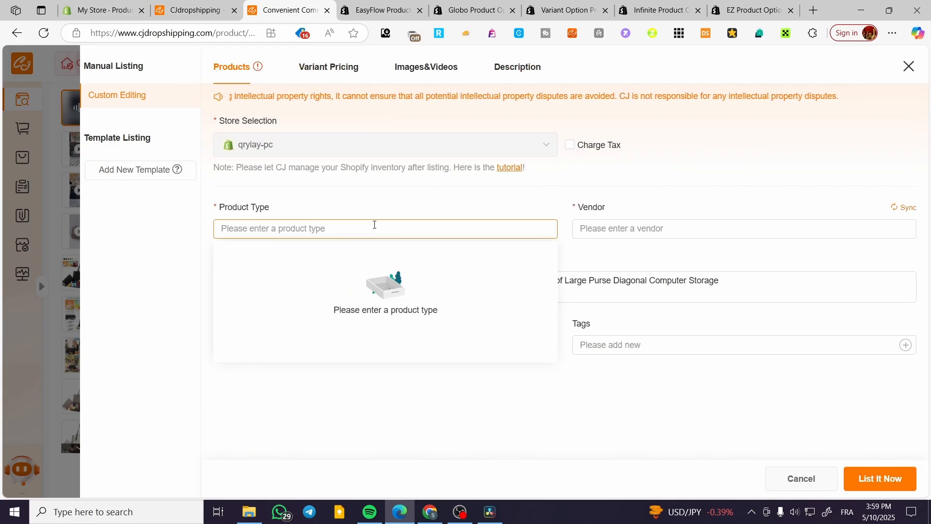
text(d)
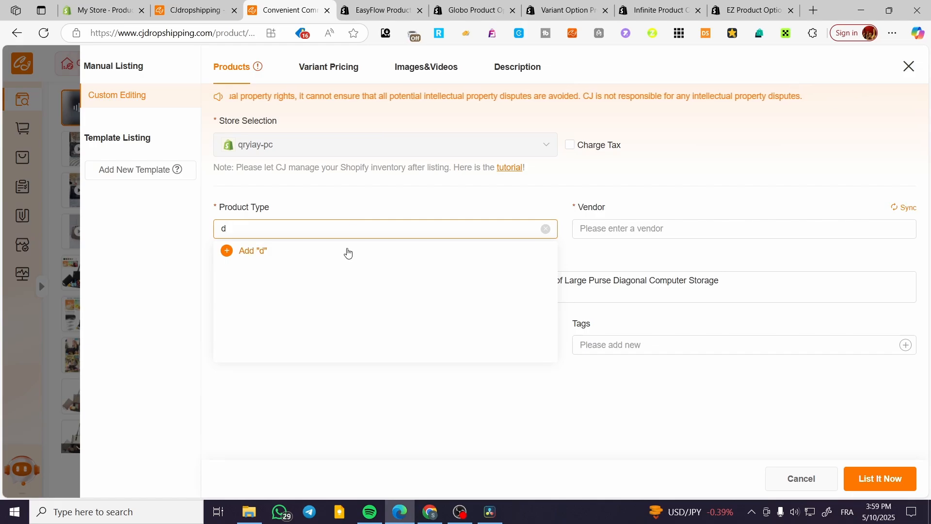
click(348, 252)
click(667, 229)
text(d)
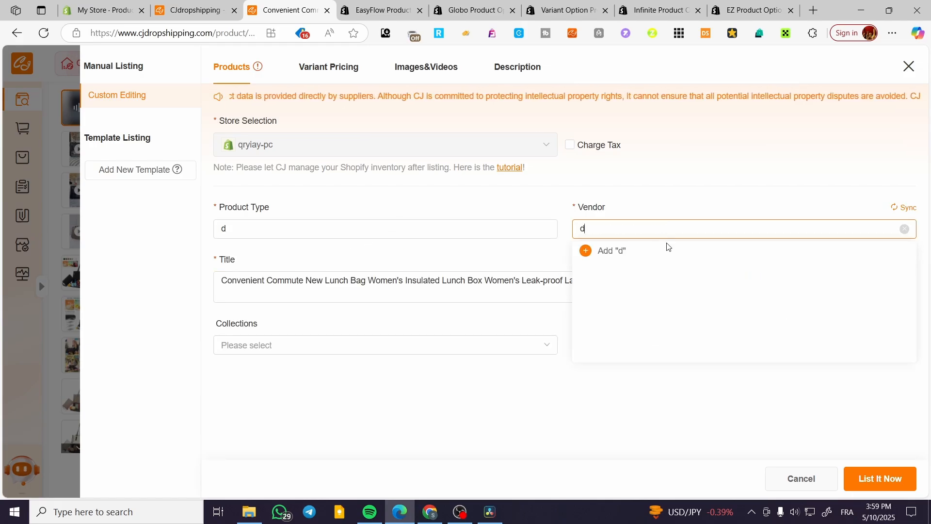
click(661, 258)
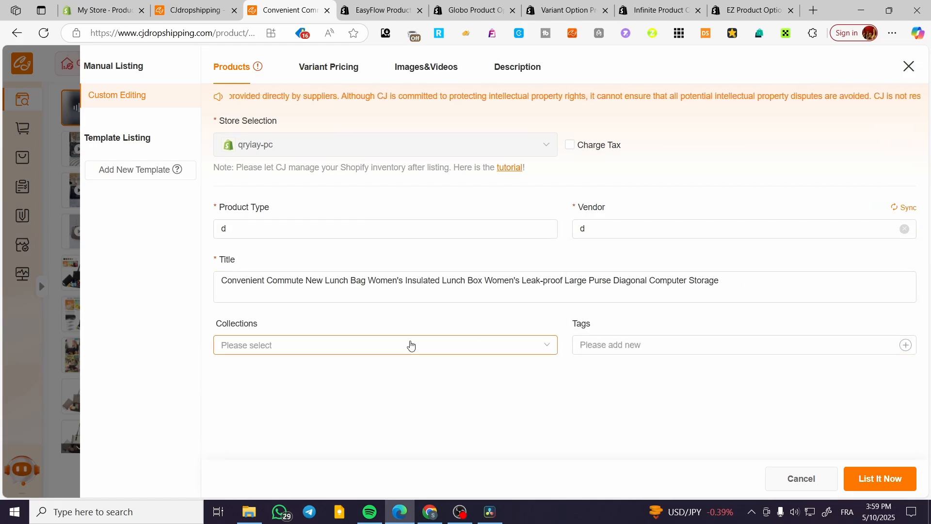
Try to create a new collection named "home" for the lunch bag listing.
click(396, 352)
click(395, 486)
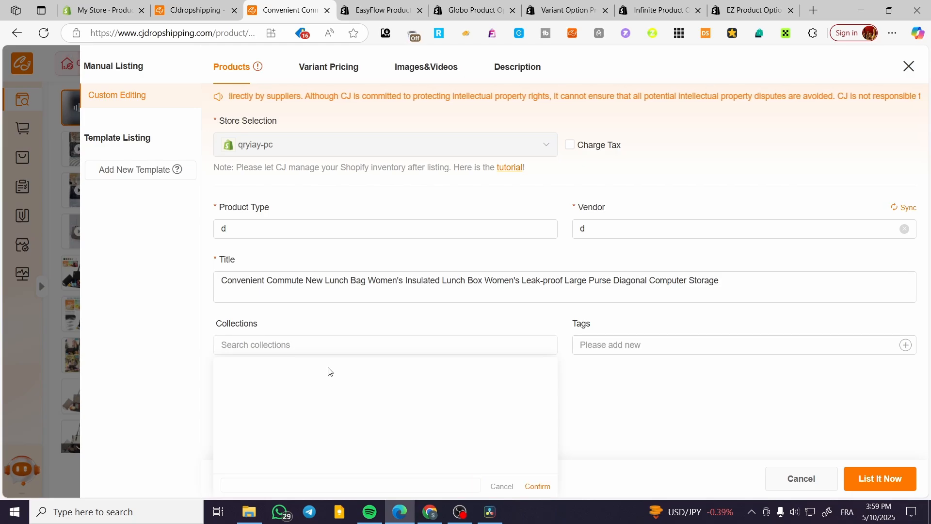
click(266, 485)
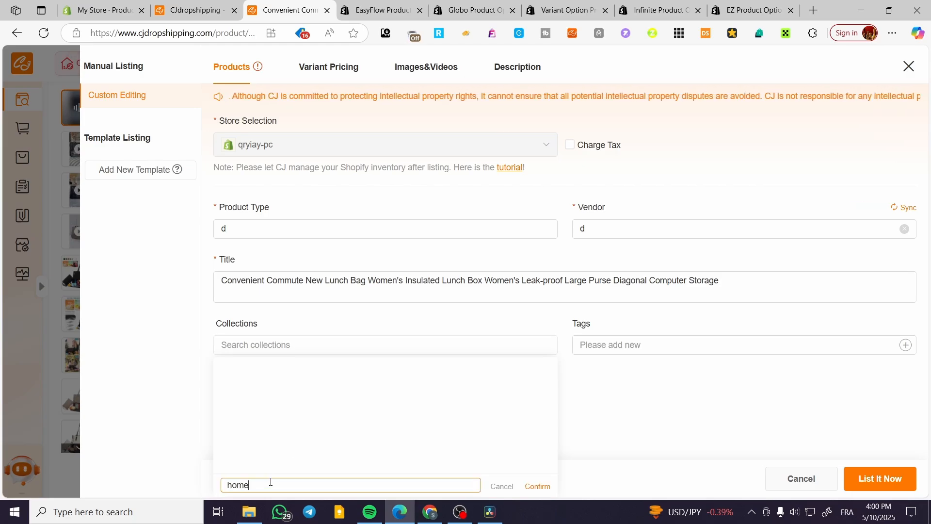
click(545, 486)
click(637, 345)
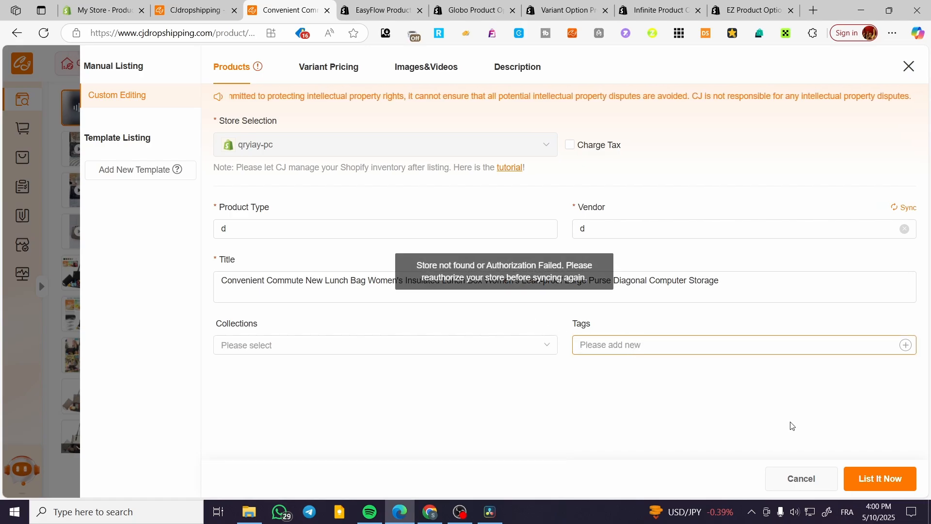
Try to submit the listing, and apply a bulk price of 59.99 to all lunch bag variants.
click(880, 480)
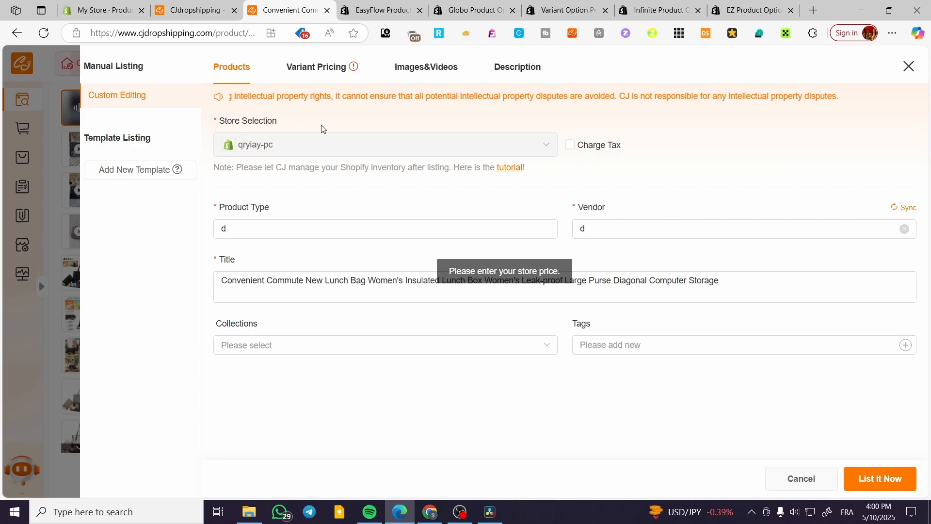
click(332, 74)
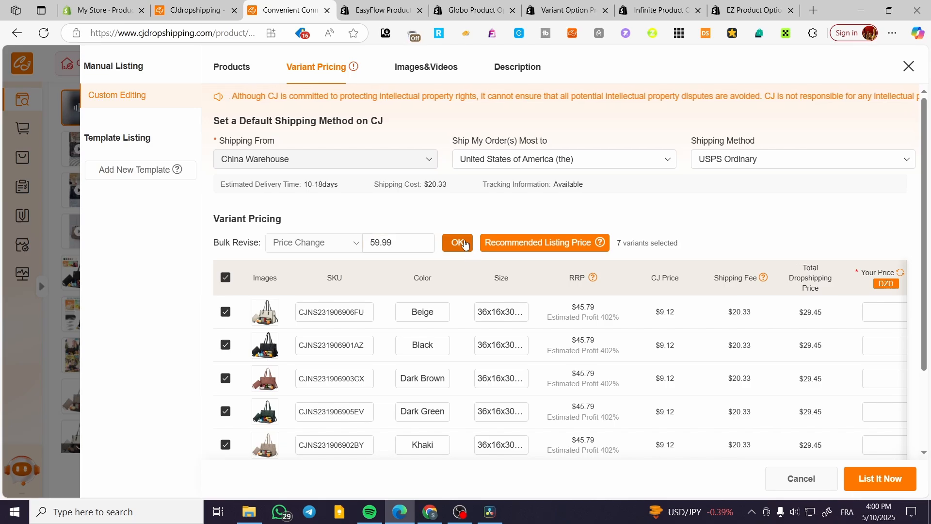
click(464, 245)
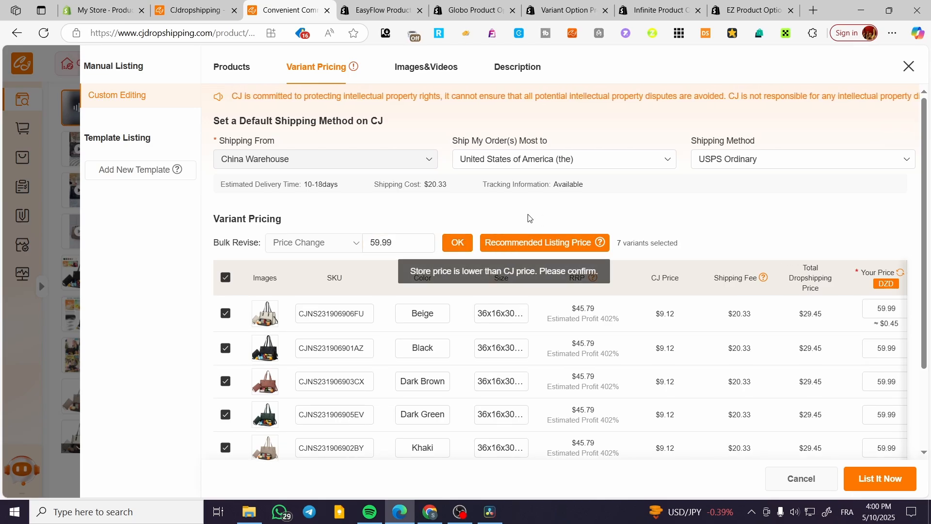
Change the bulk price to 79.99 for all lunch bag variants and check the price column.
drag(408, 244, 360, 247)
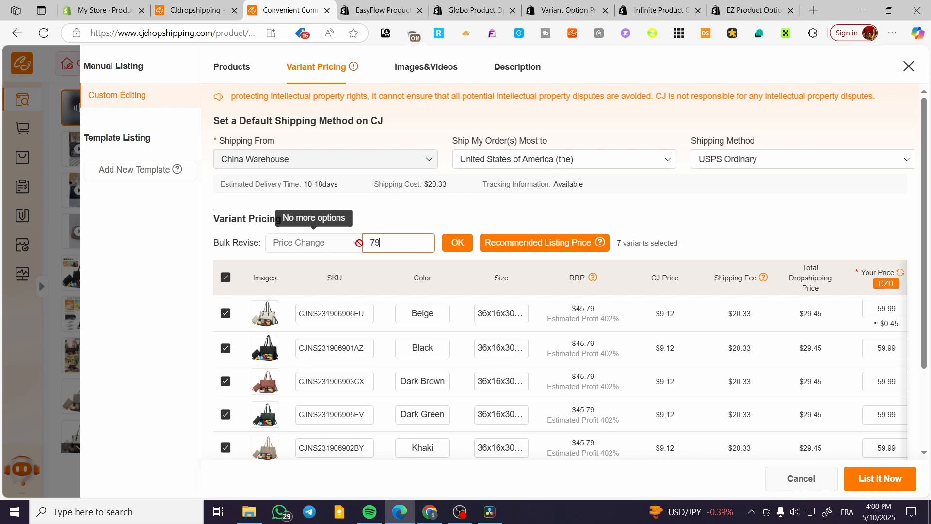
click(456, 248)
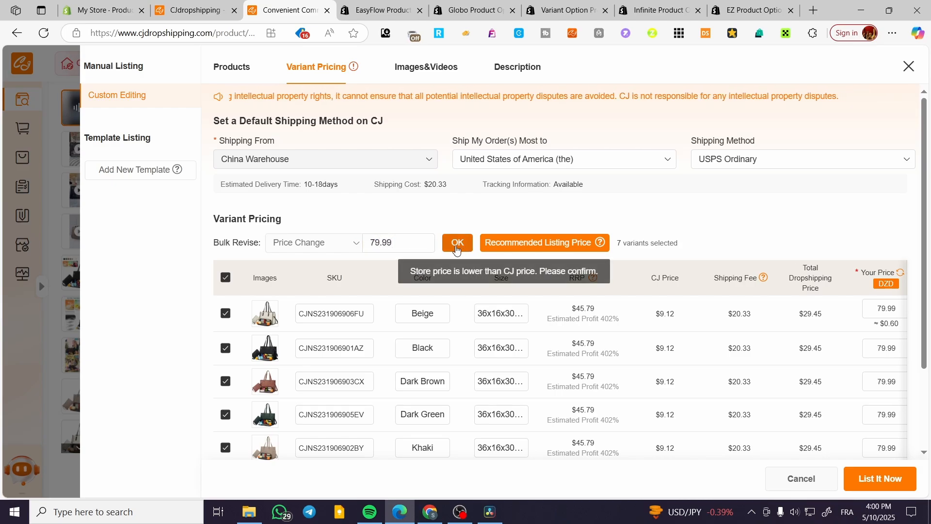
scroll(776, 393, down, 3)
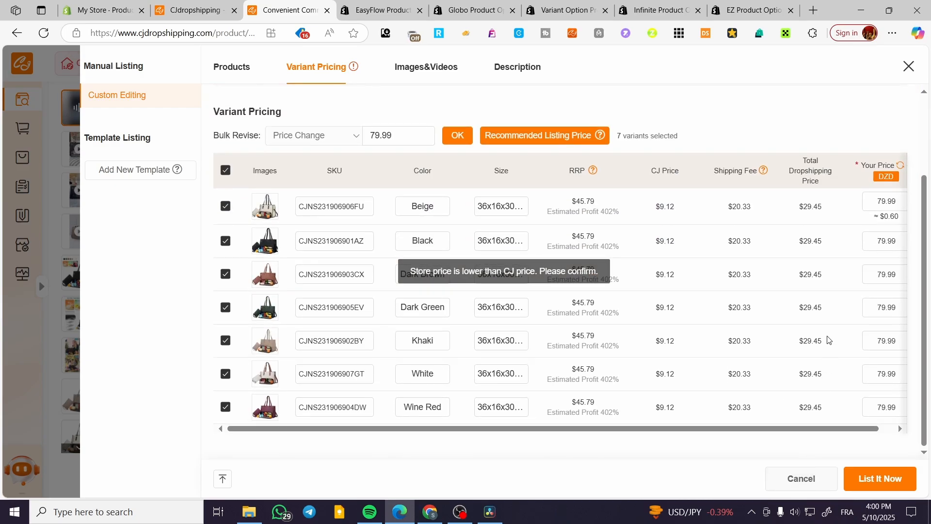
drag(780, 430, 820, 433)
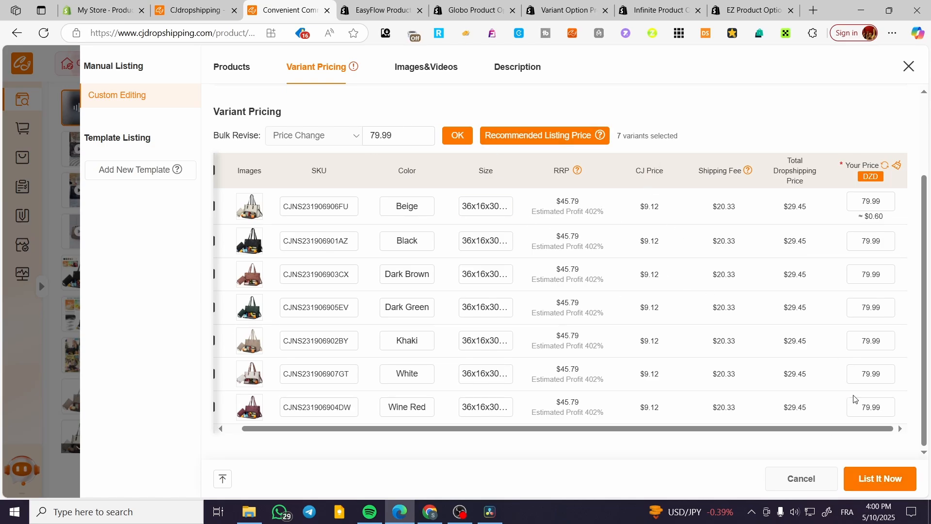
Submit the lunch bag listing to the store, retrying with all variants priced at 100.
click(890, 482)
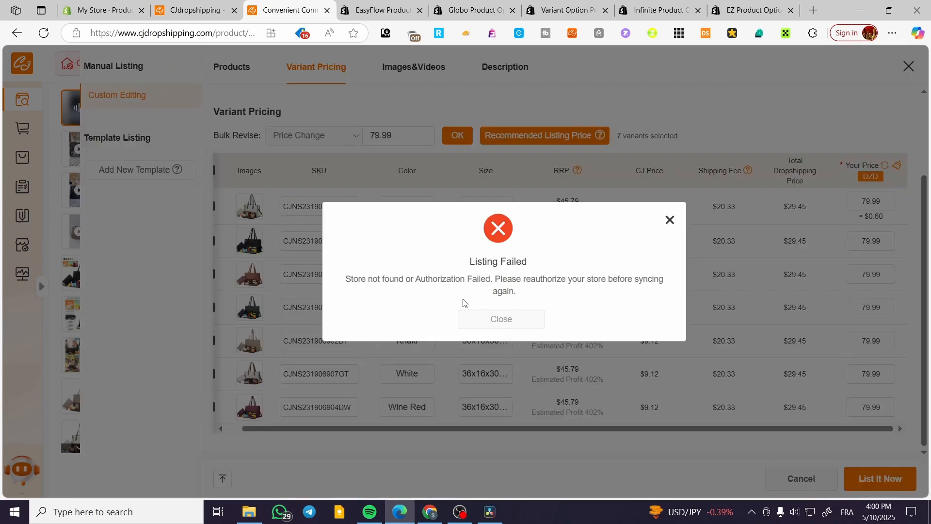
click(523, 324)
click(893, 480)
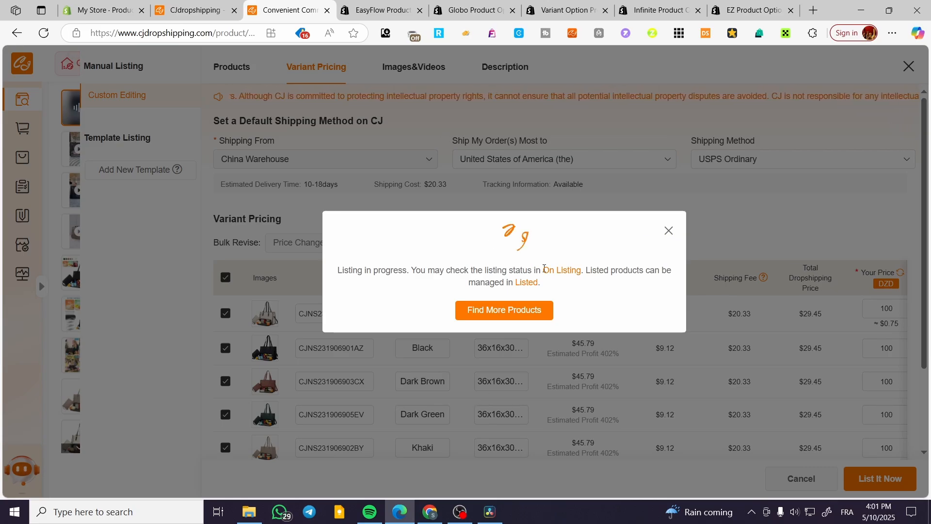
Close the extra CJdropshipping home page tab and dismiss the lunch bag's listing result dialog.
click(218, 15)
click(235, 10)
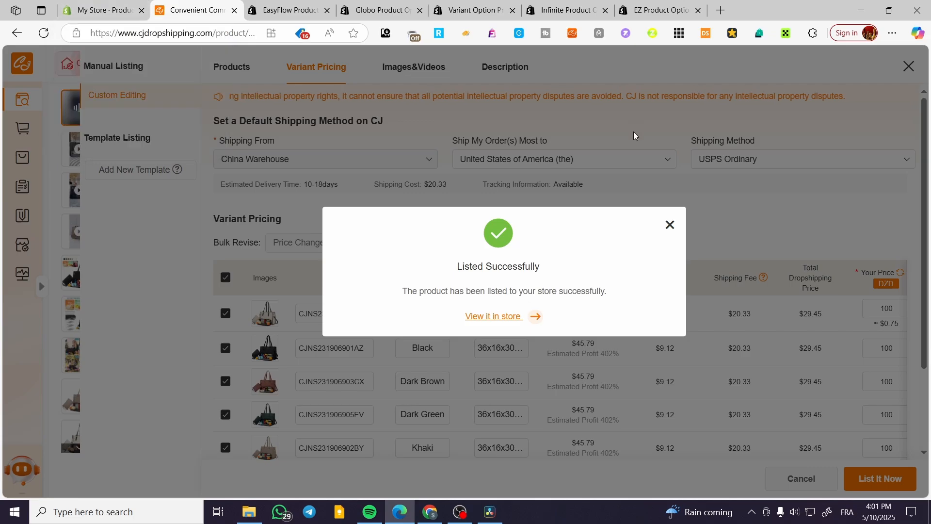
click(670, 226)
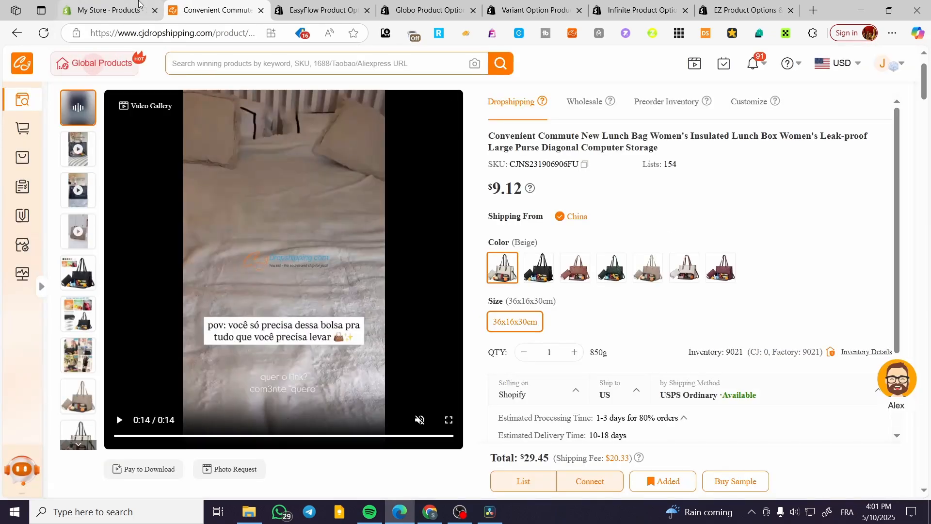
Refresh the product list in the Shopify admin, open the newly listed lunch bag and check its color and size variants.
click(109, 10)
click(44, 36)
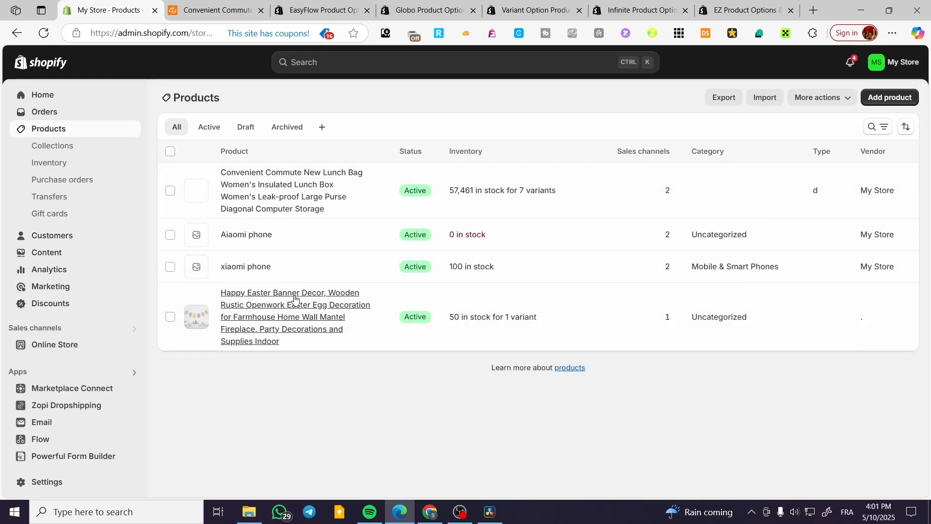
click(263, 184)
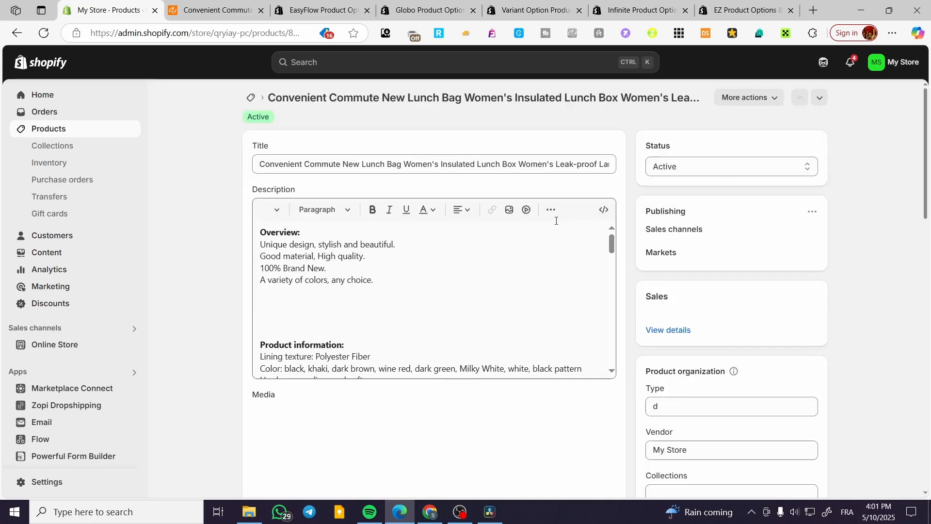
scroll(402, 345, down, 8)
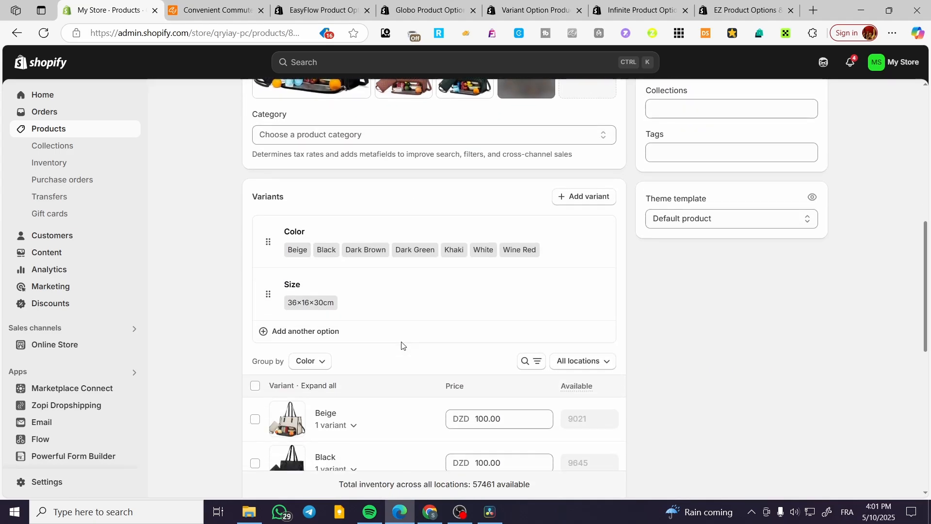
scroll(395, 343, up, 12)
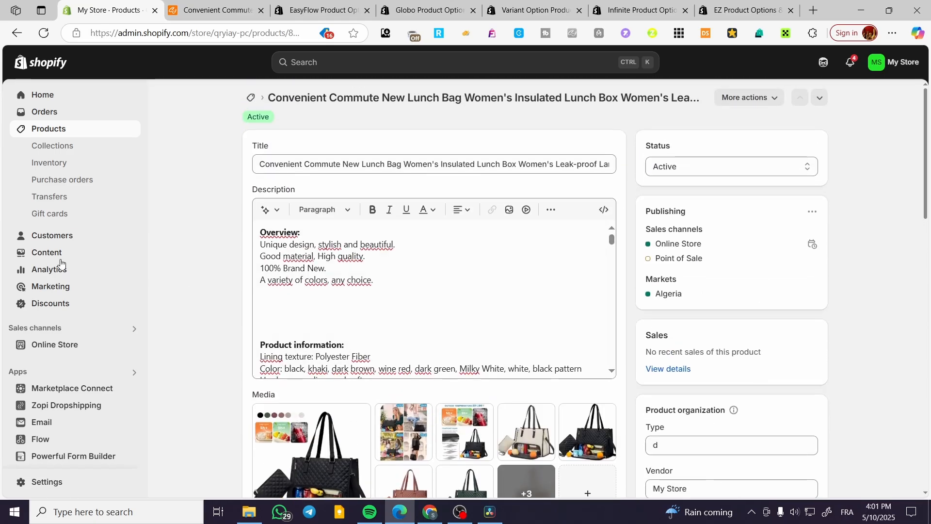
Start a new order in Shopify and add only the Beige / 36x16x30cm variant of the lunch bag.
click(62, 115)
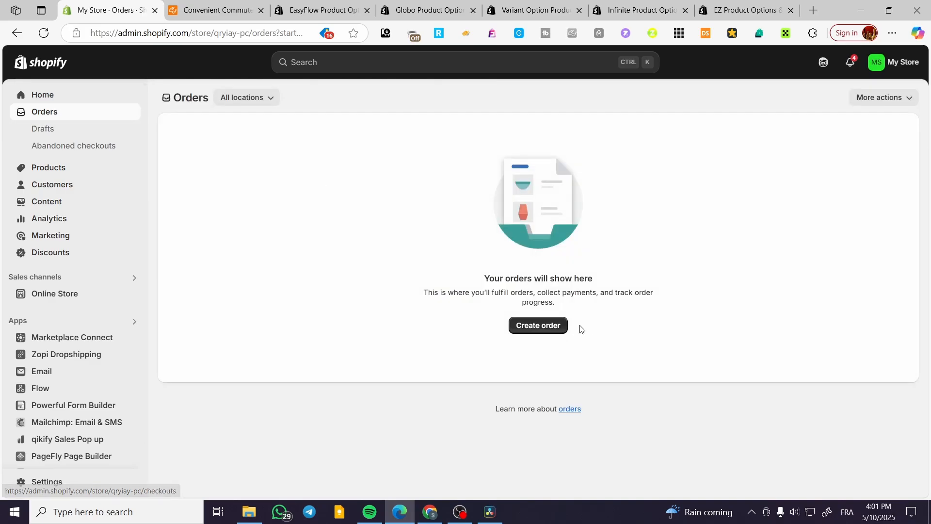
click(544, 324)
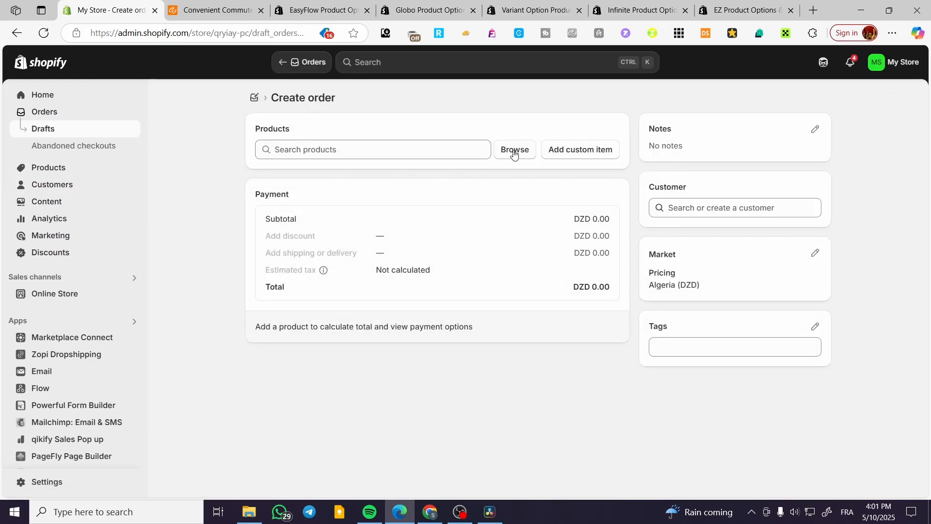
click(515, 153)
click(292, 267)
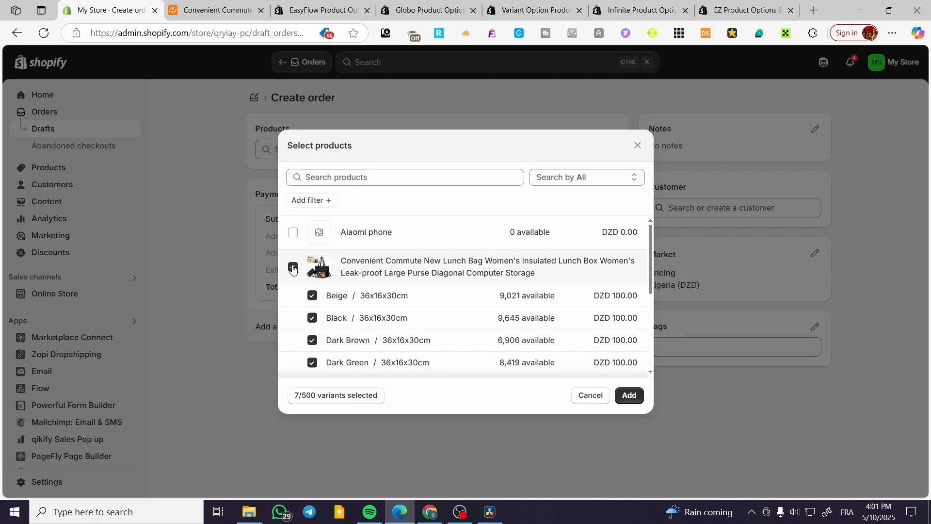
click(293, 268)
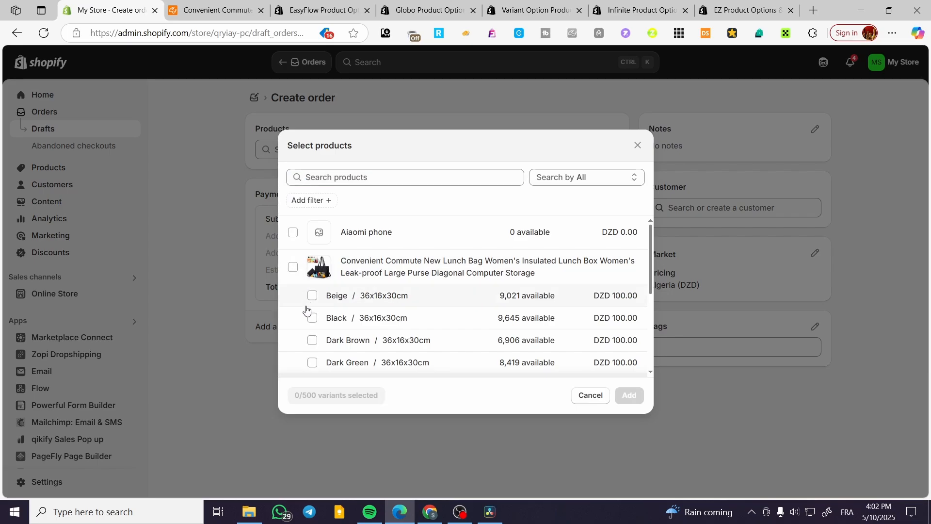
click(313, 297)
click(630, 396)
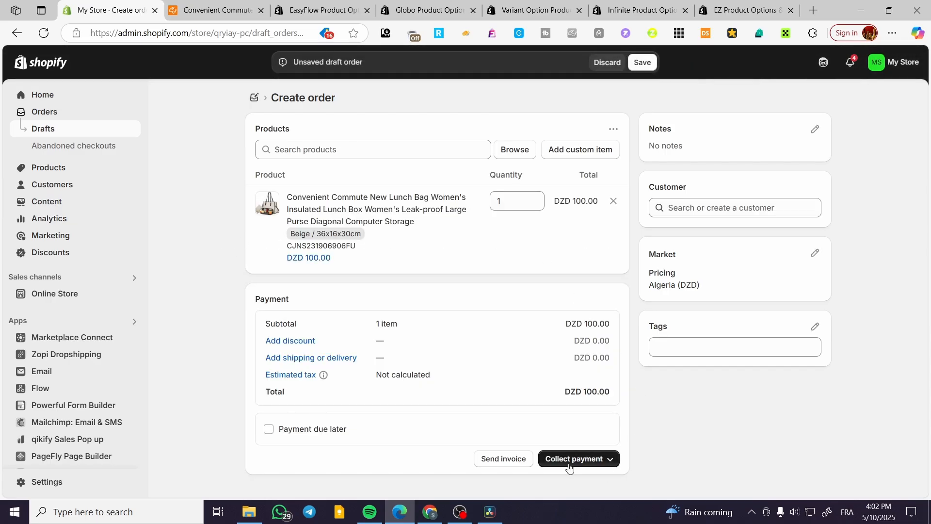
Mark the lunch bag order as paid to create it, and send its fulfillment request to cjdropshipping.
click(609, 462)
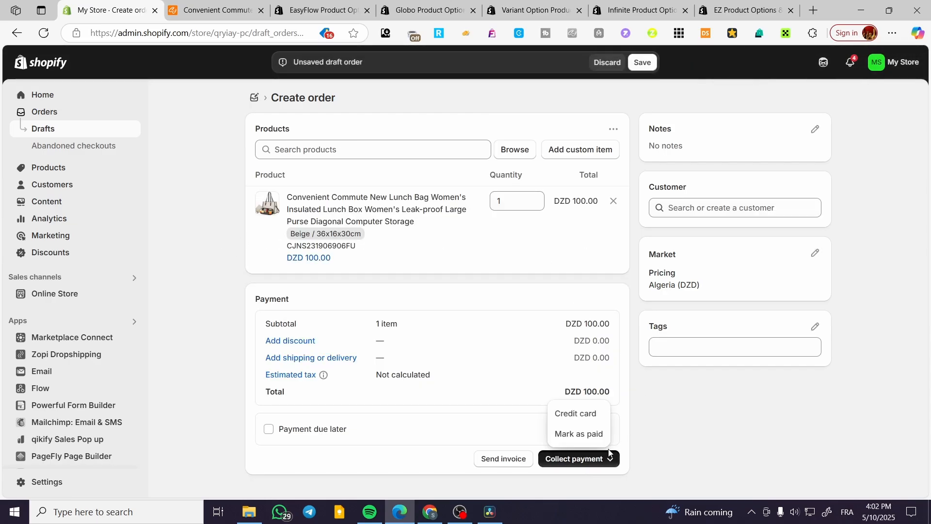
click(593, 435)
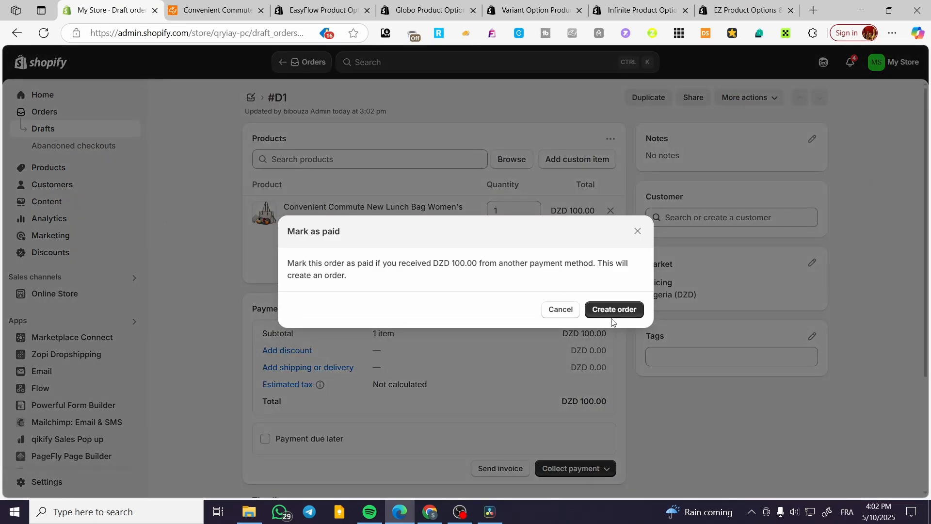
click(613, 318)
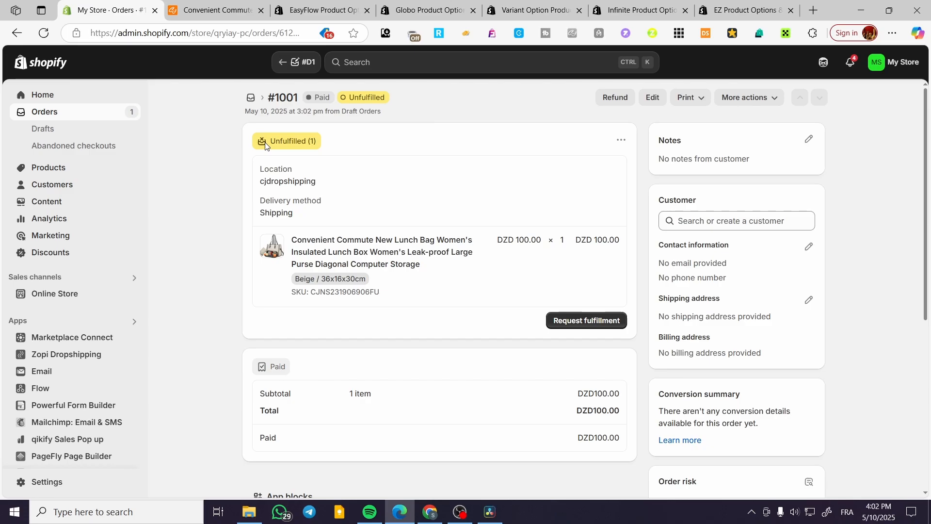
click(580, 324)
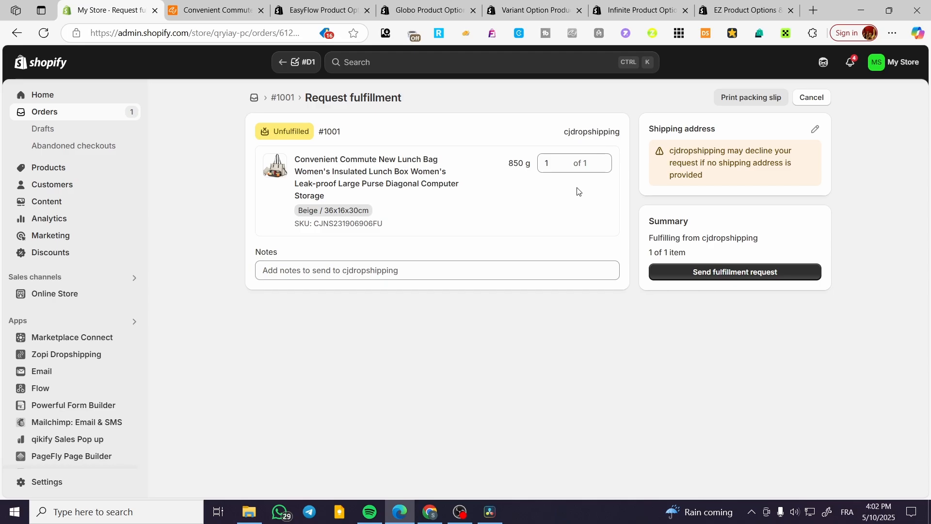
click(738, 278)
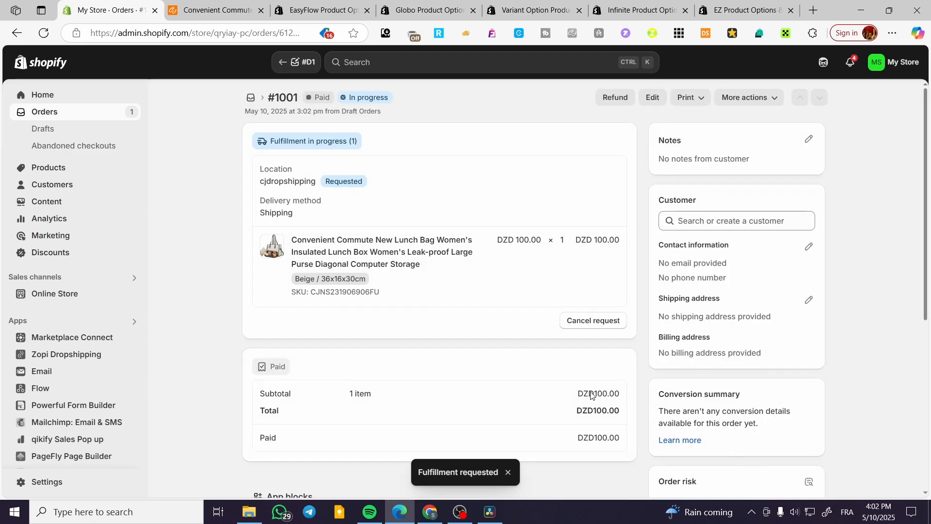
Switch to CJdropshipping, open Store Orders and look through the imported orders for the new lunch bag order.
click(213, 10)
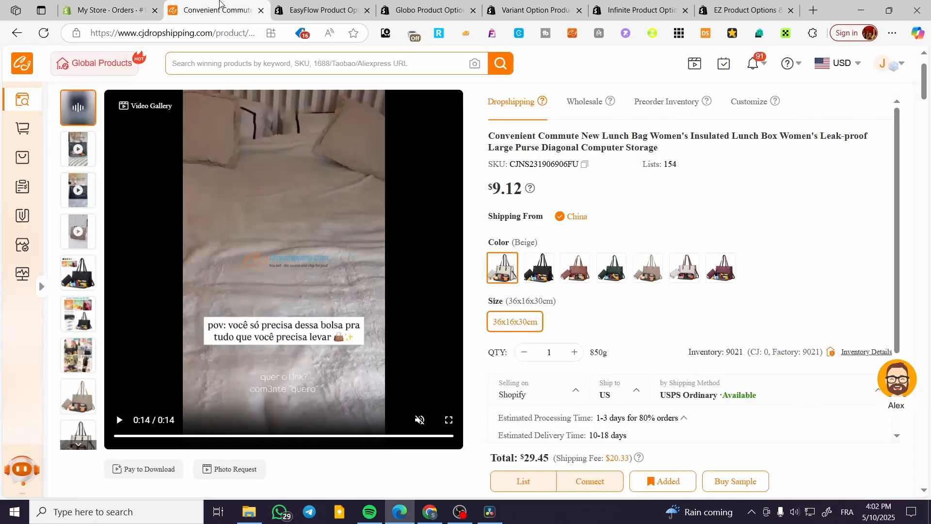
click(23, 72)
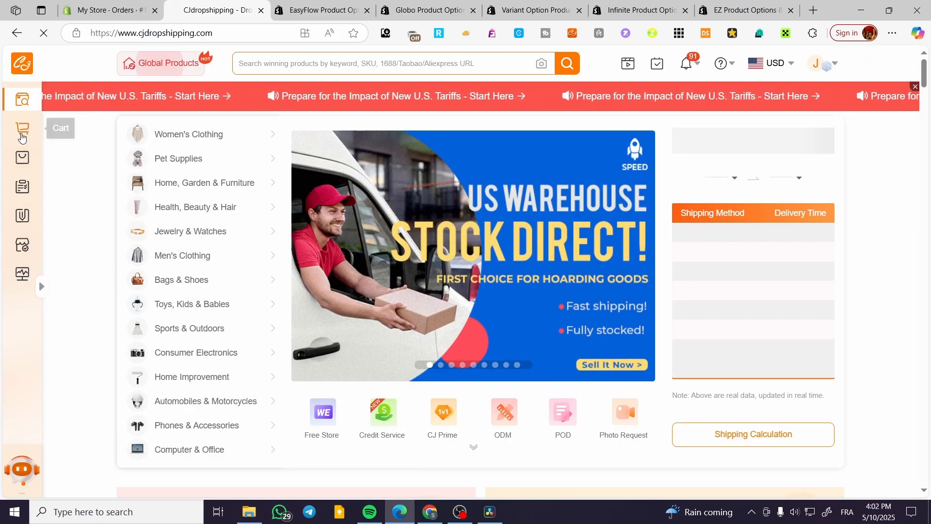
mouse_move(26, 161)
mouse_move(26, 190)
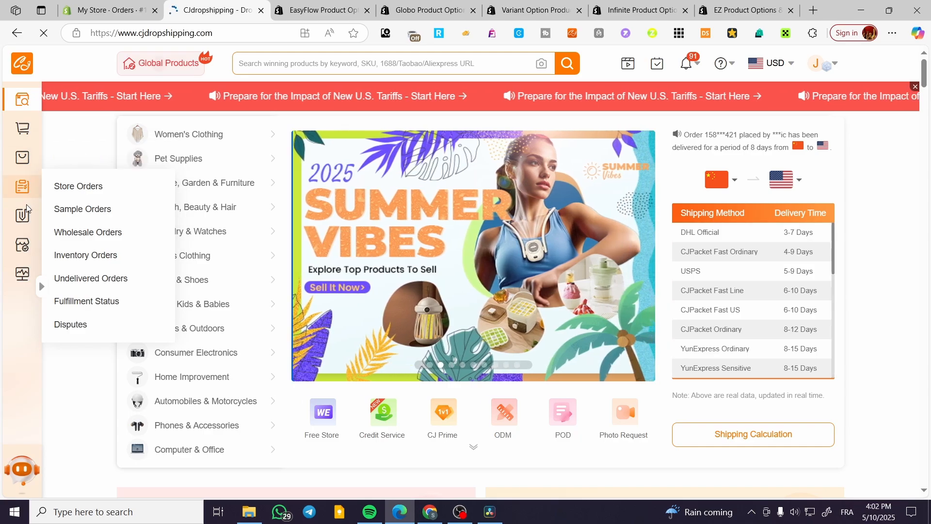
click(88, 191)
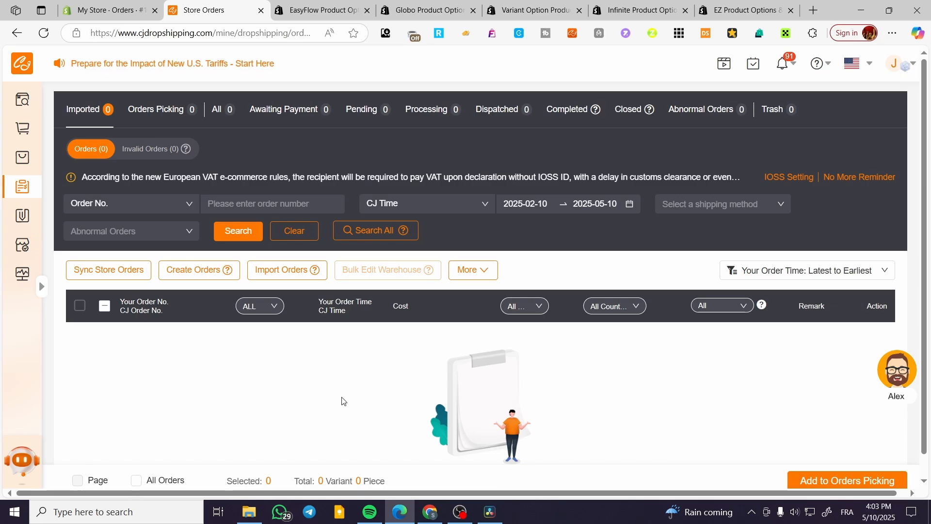
scroll(707, 380, down, 4)
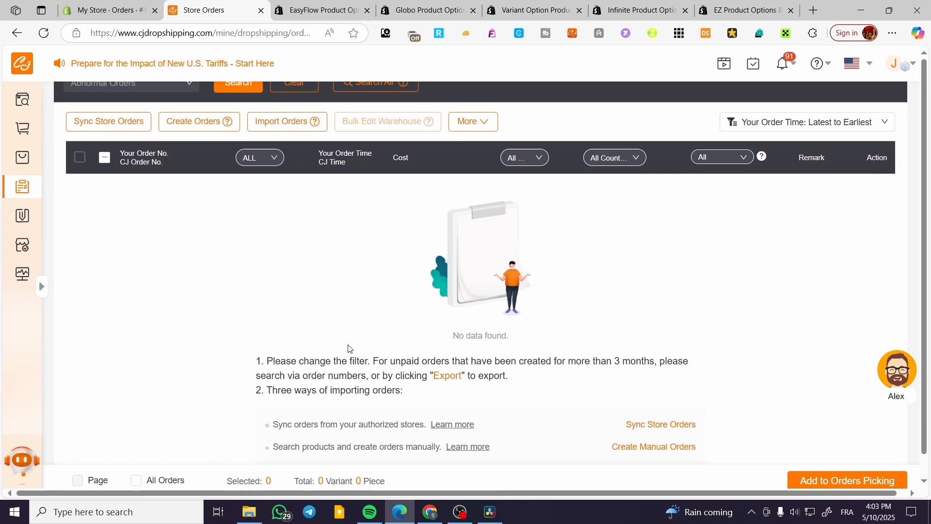
scroll(223, 334, up, 4)
scroll(95, 343, up, 1)
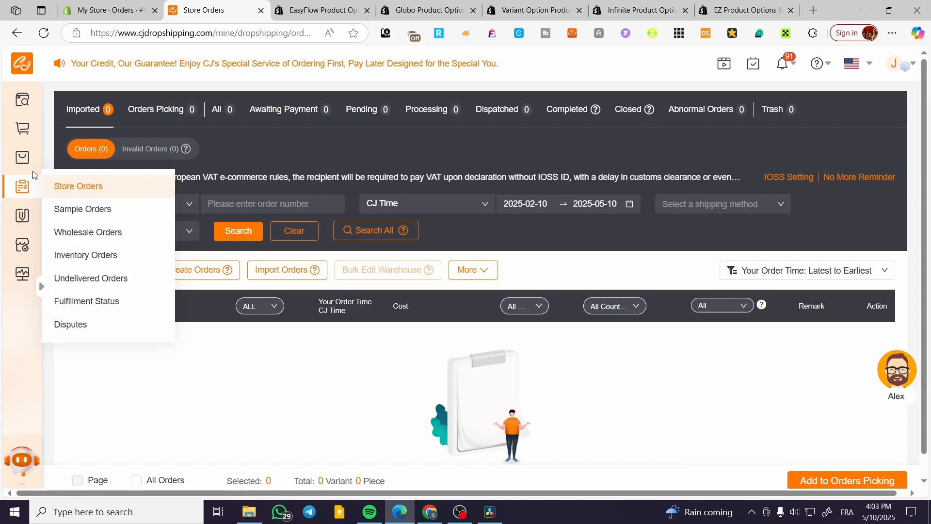
Reload both the CJdropshipping store orders and the Shopify order page, and return to the imported orders.
mouse_move(33, 167)
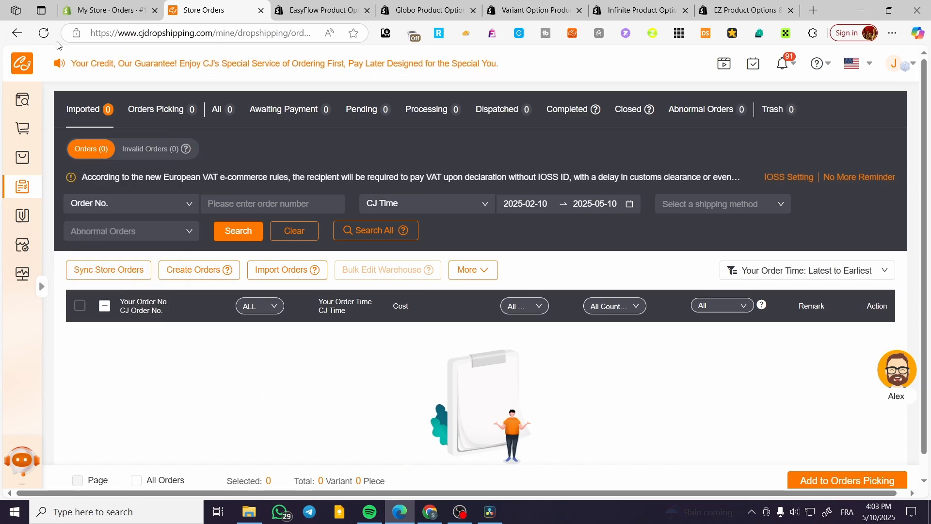
click(44, 33)
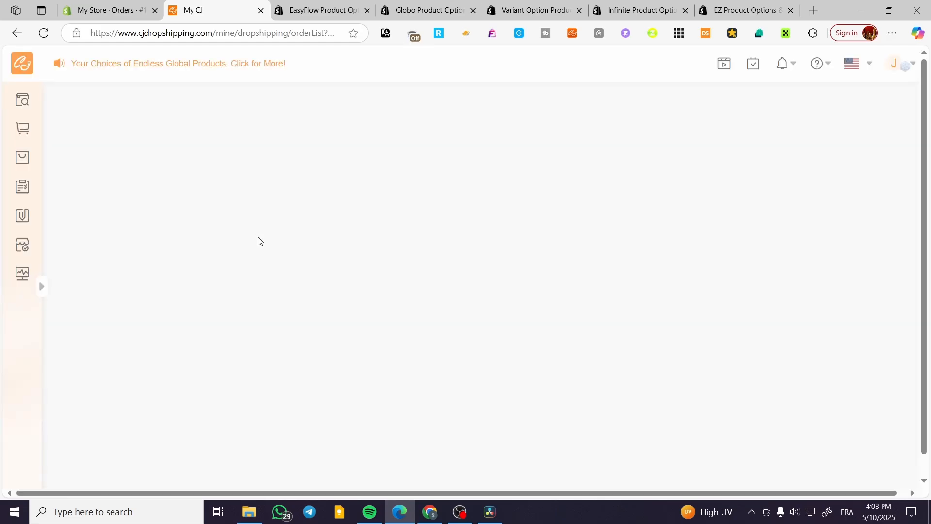
click(111, 7)
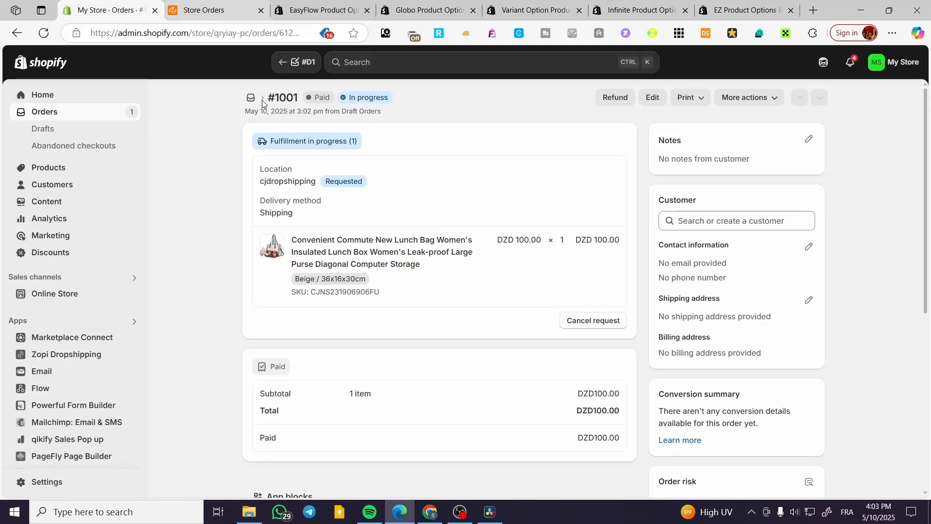
click(43, 33)
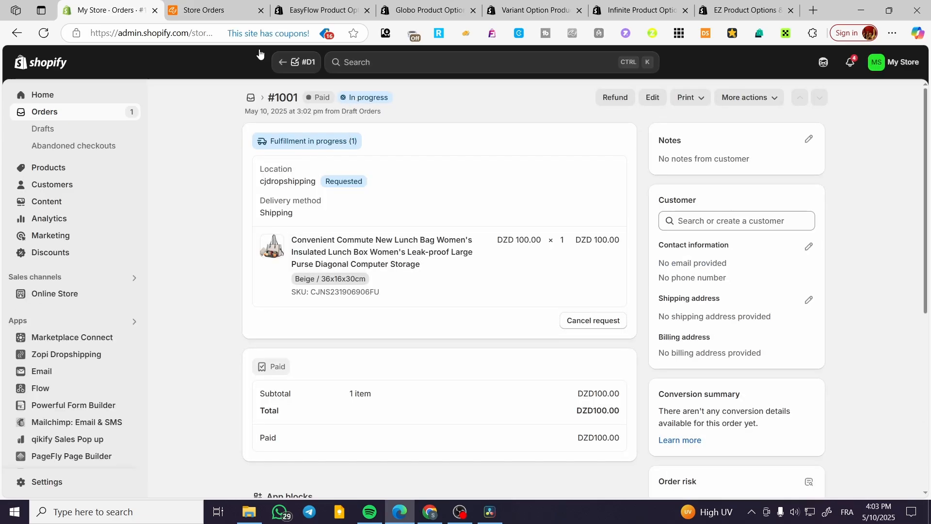
click(203, 7)
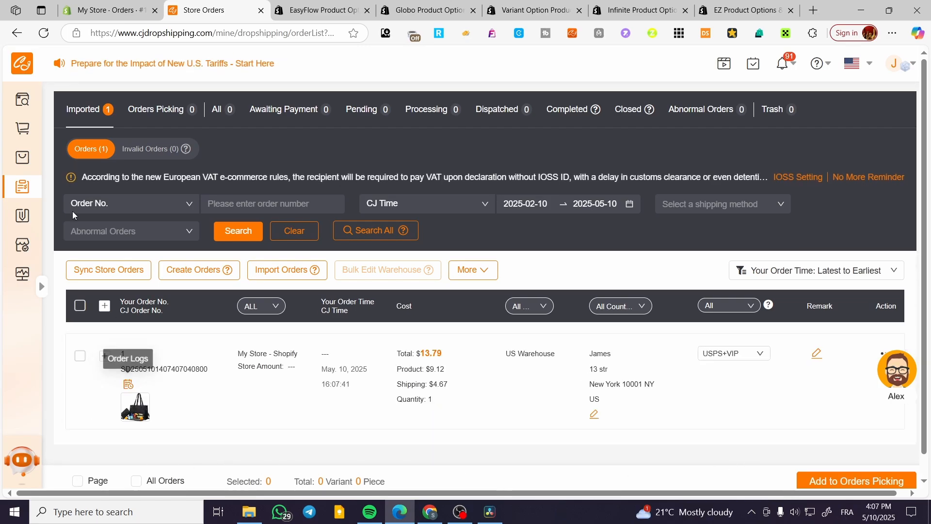
Select the imported My Store lunch bag order, check its available actions, and add it to Orders Picking.
mouse_move(38, 188)
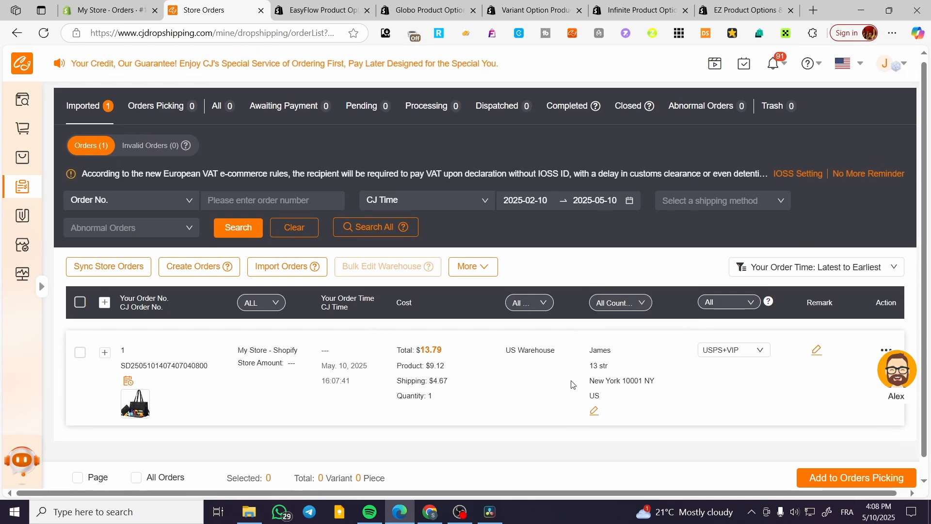
scroll(571, 384, down, 1)
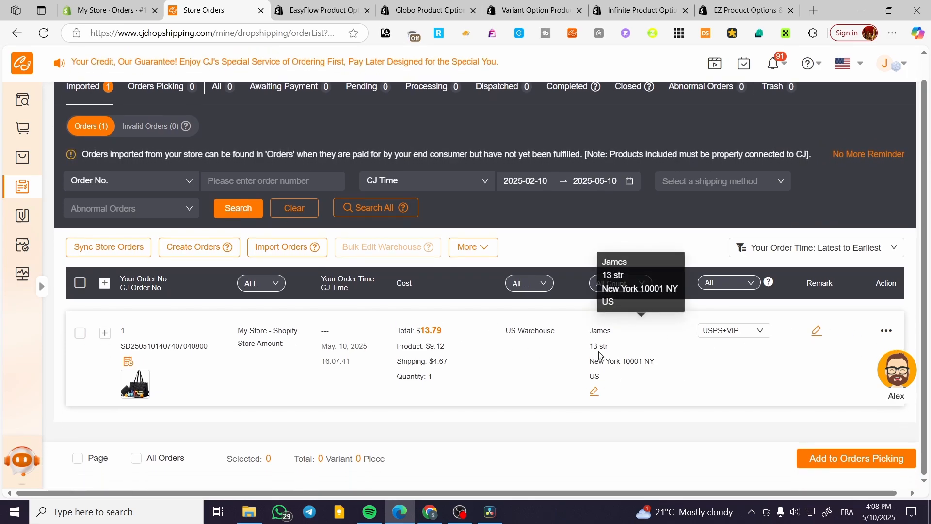
click(81, 334)
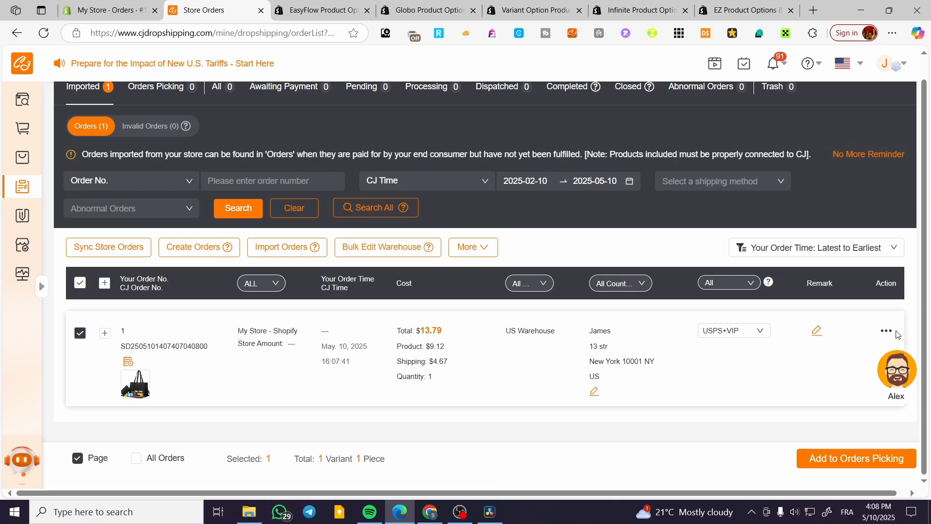
mouse_move(889, 333)
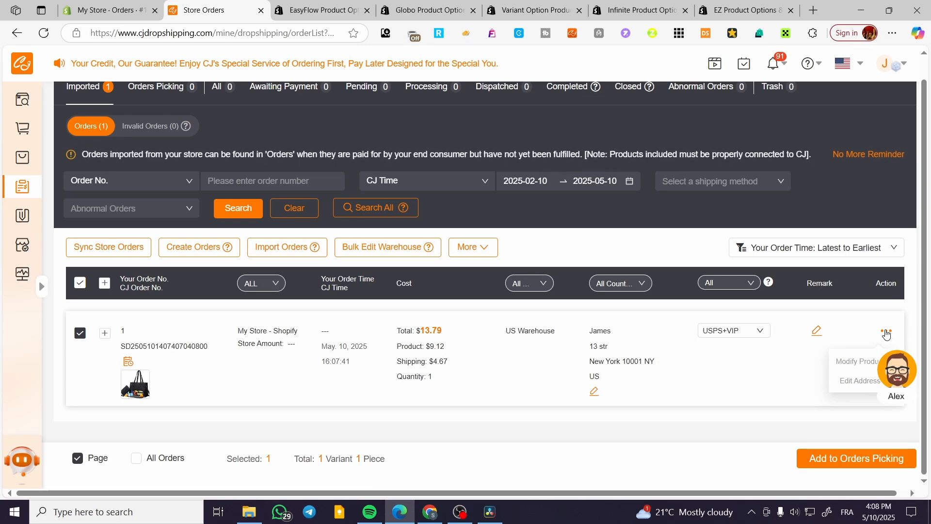
click(913, 354)
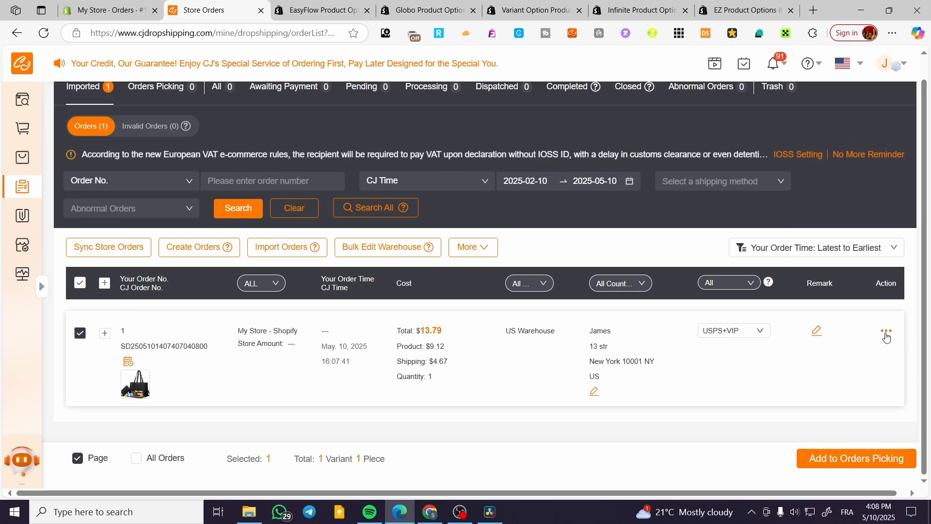
mouse_move(887, 331)
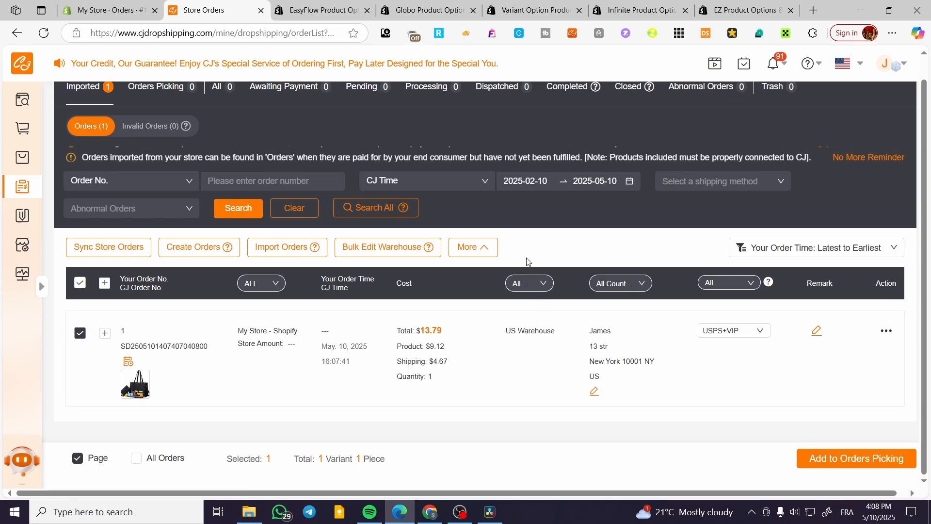
click(896, 464)
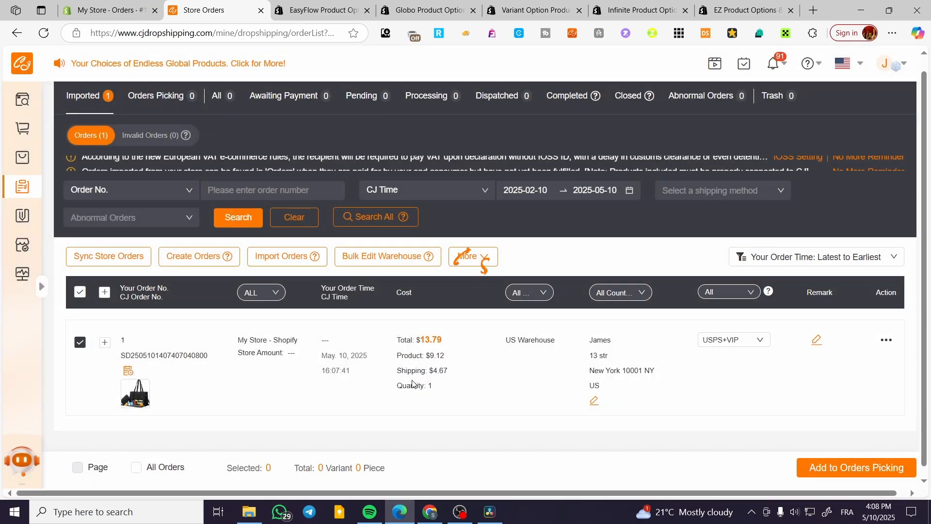
scroll(441, 354, down, 1)
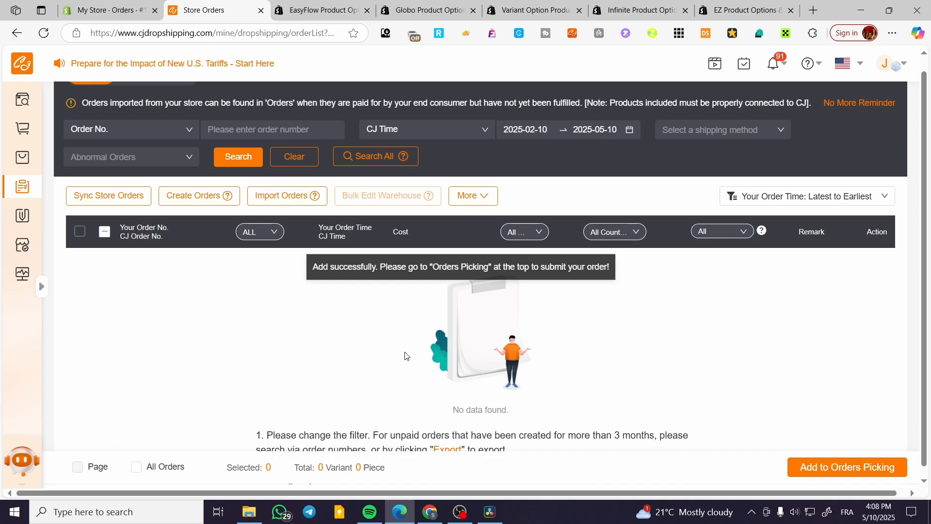
Open Orders Picking, select the My Store lunch bag order, try twice to submit it, and check the reasons given for the submission result.
scroll(405, 356, up, 1)
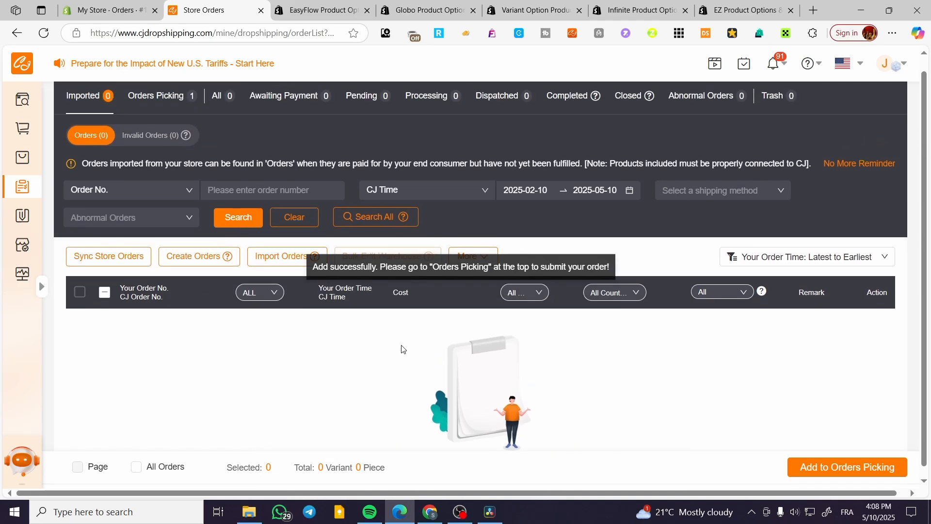
click(144, 98)
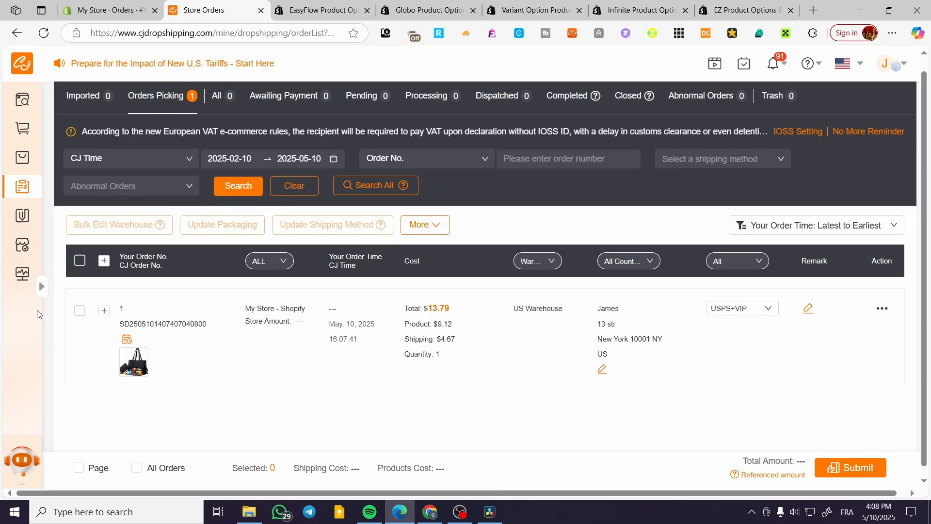
click(79, 312)
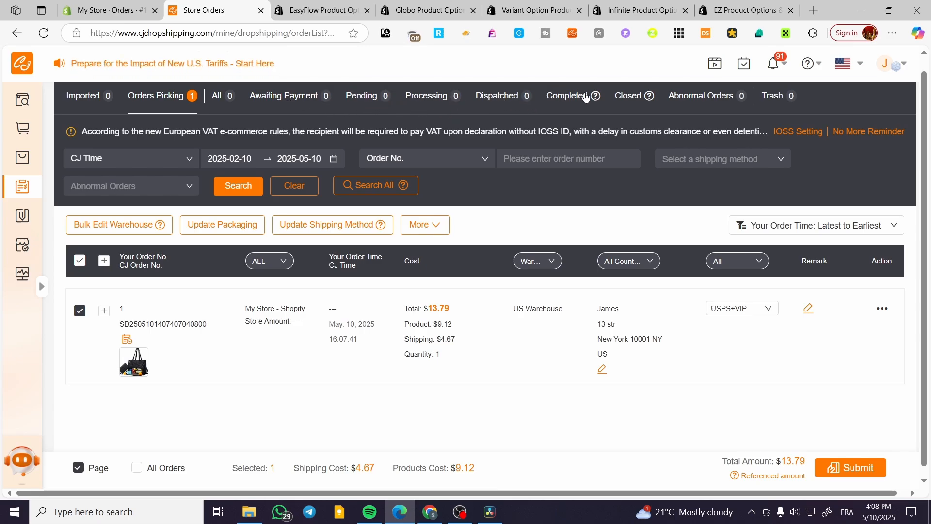
click(869, 469)
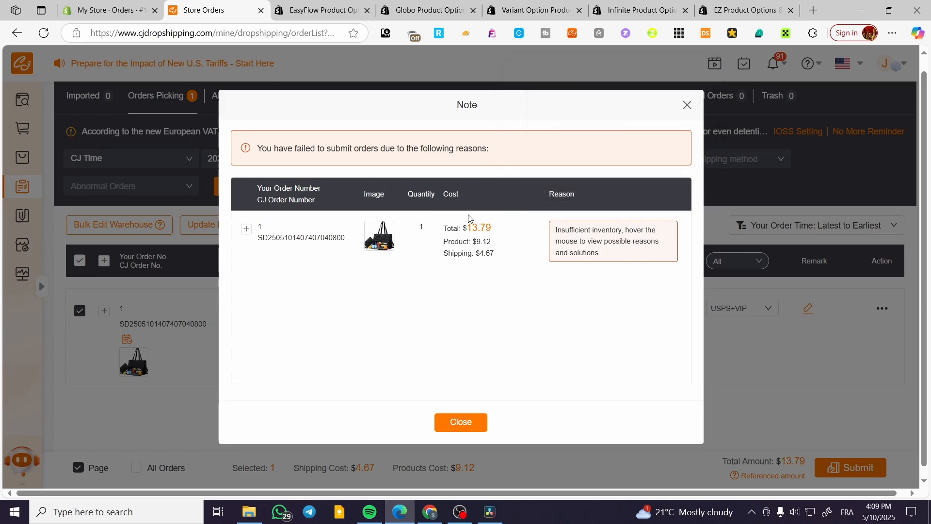
mouse_move(608, 239)
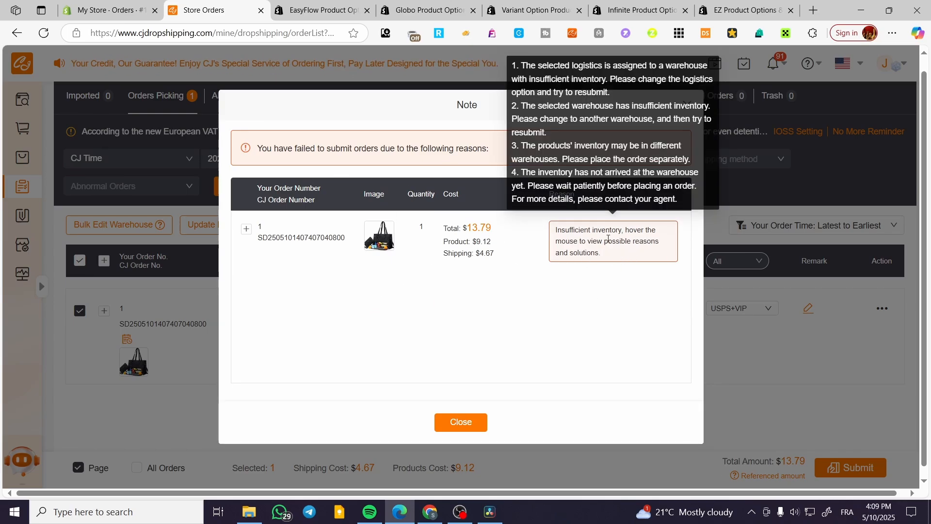
click(461, 422)
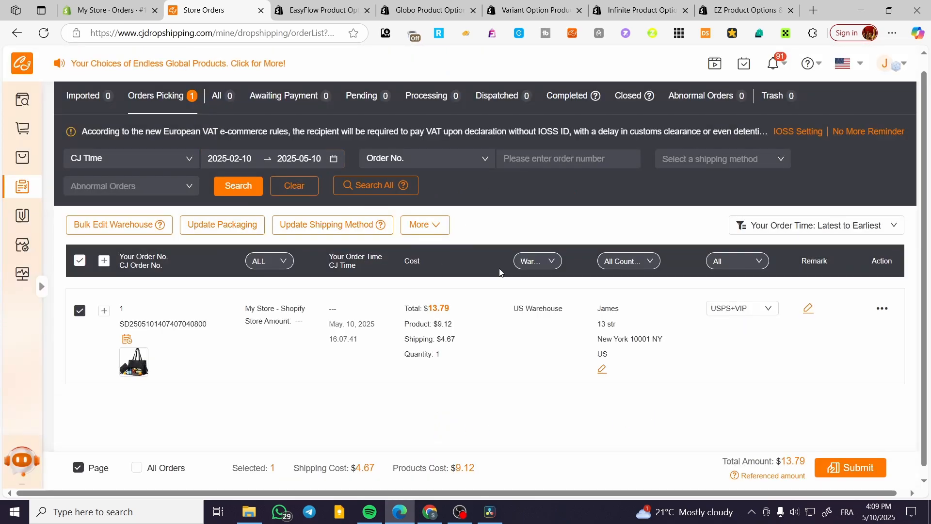
click(848, 468)
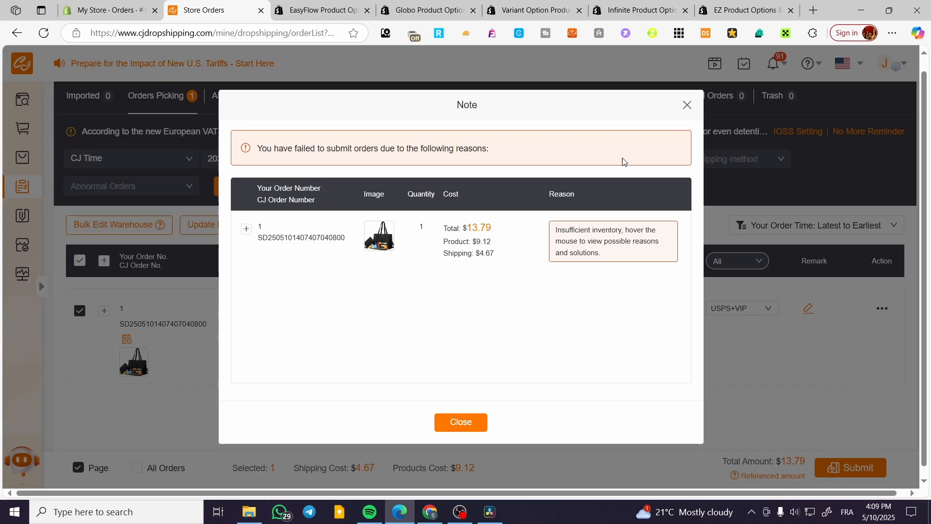
click(688, 104)
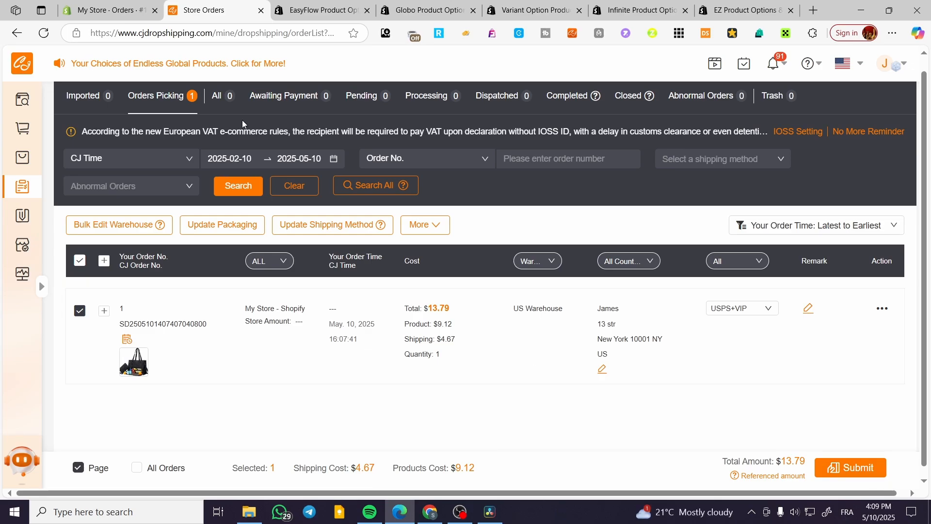
Look through the Awaiting Payment, Pending, Processing, Dispatched and Completed store orders.
click(281, 100)
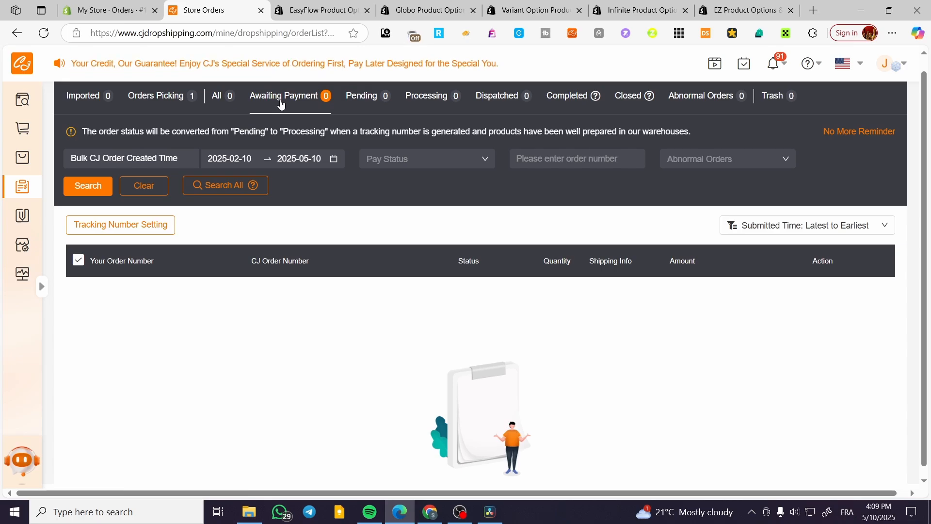
click(372, 97)
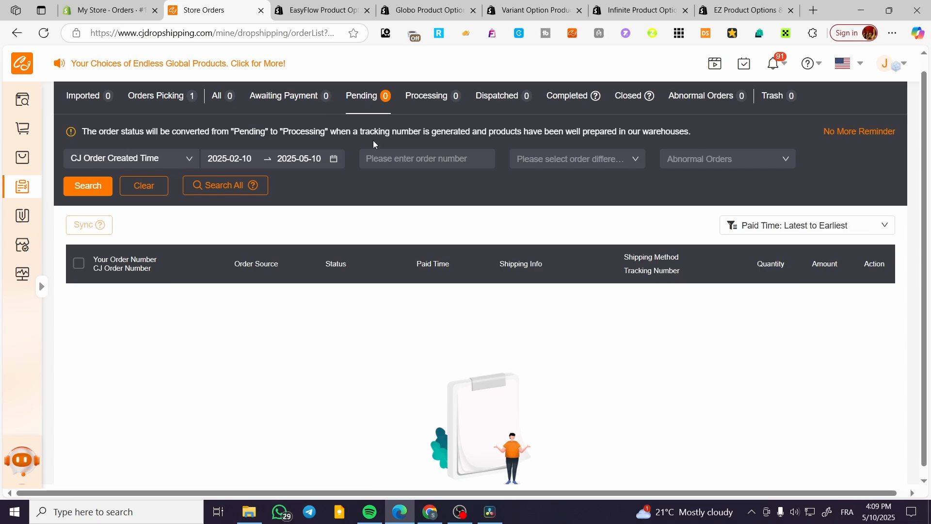
click(267, 100)
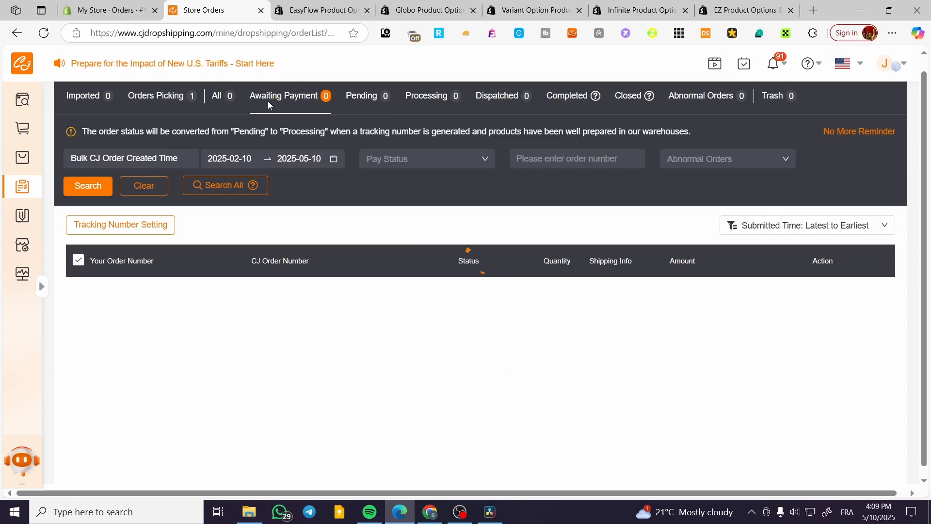
click(350, 97)
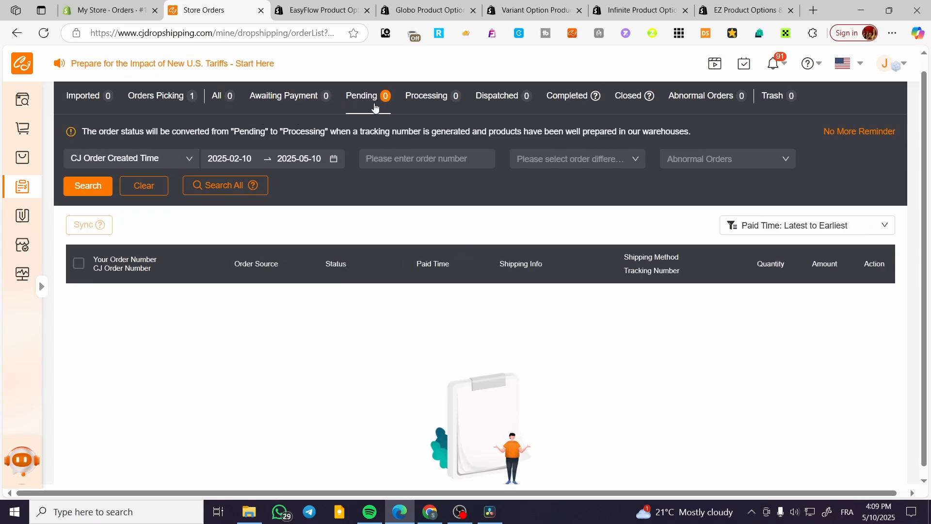
click(436, 100)
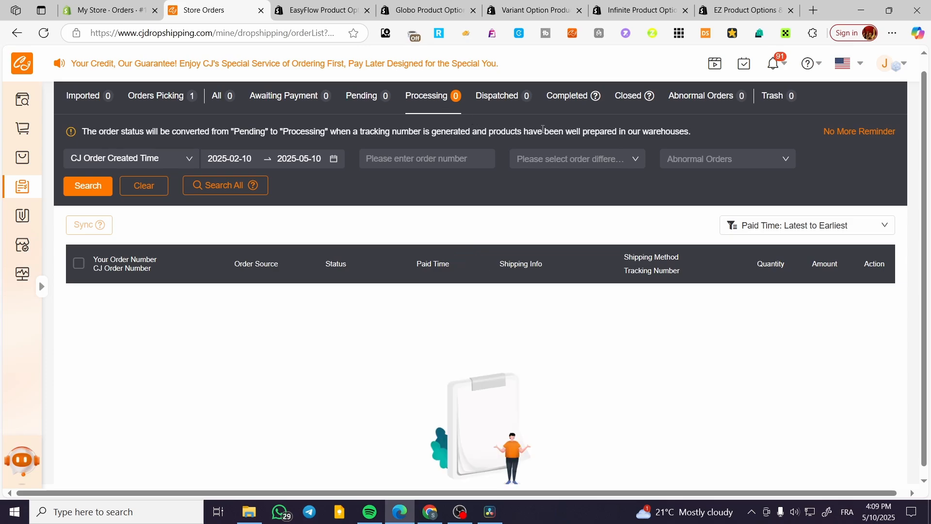
click(519, 99)
click(580, 99)
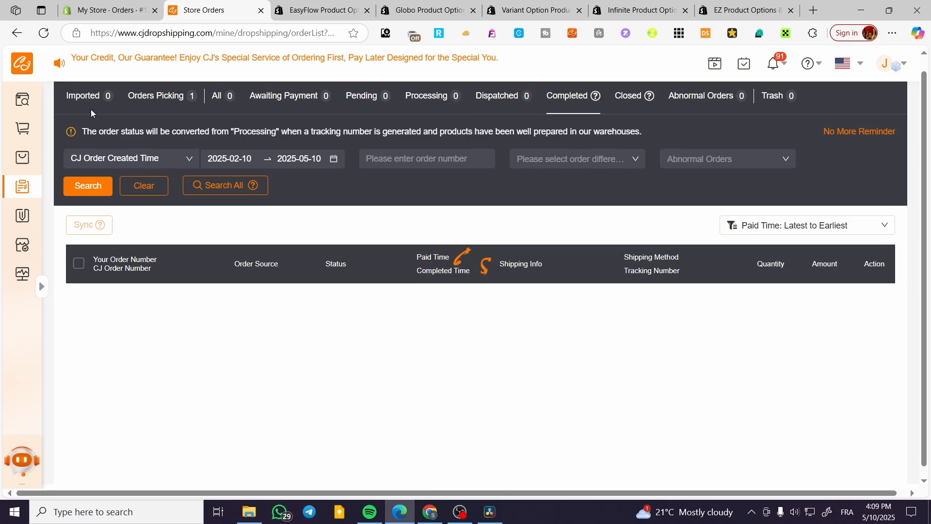
Check the Imported orders again and return to the Orders Picking list.
click(70, 104)
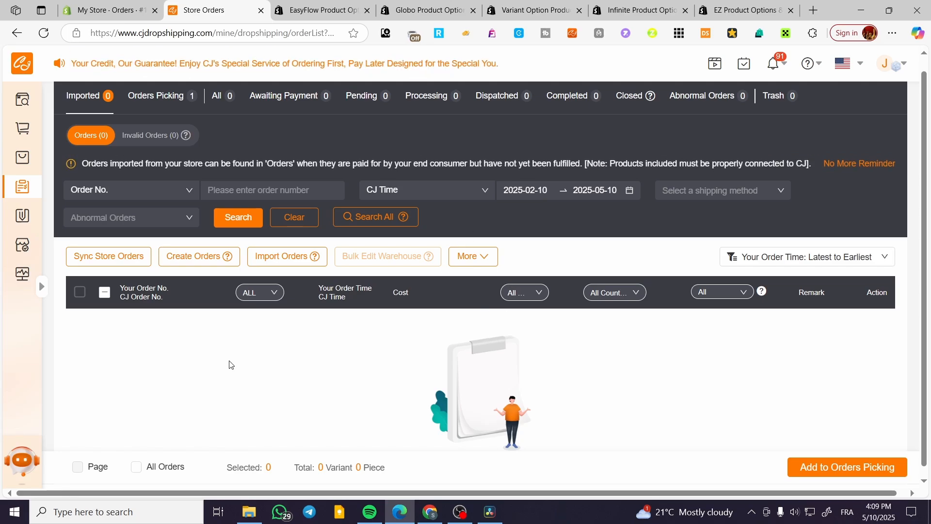
scroll(231, 365, down, 3)
scroll(231, 364, up, 3)
click(146, 97)
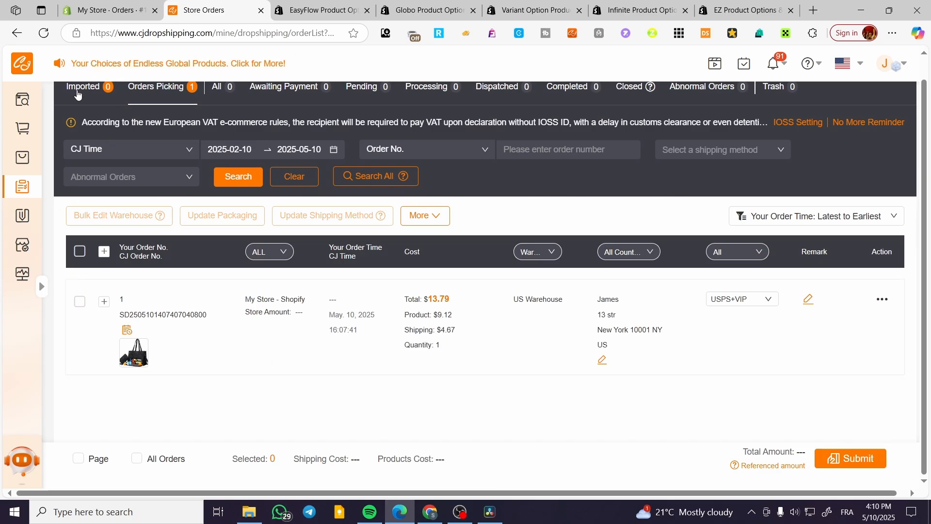
Compare the lunch bag order's page in Shopify with its entry in CJdropshipping's Orders Picking, ending on the Shopify order page.
click(116, 12)
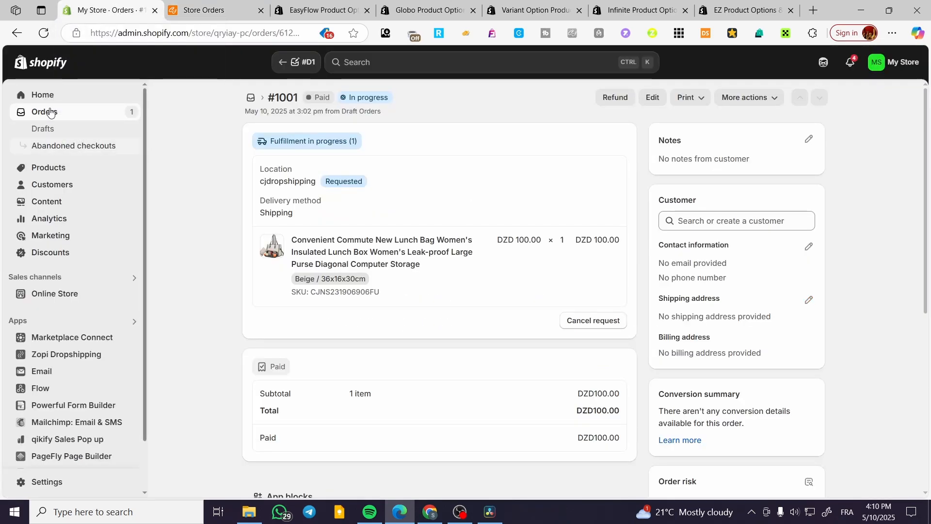
click(221, 5)
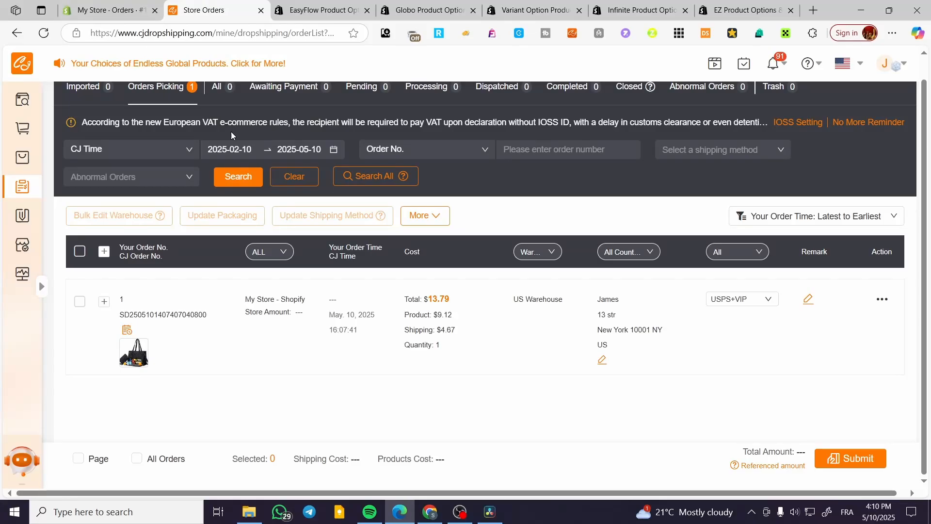
scroll(467, 441, up, 1)
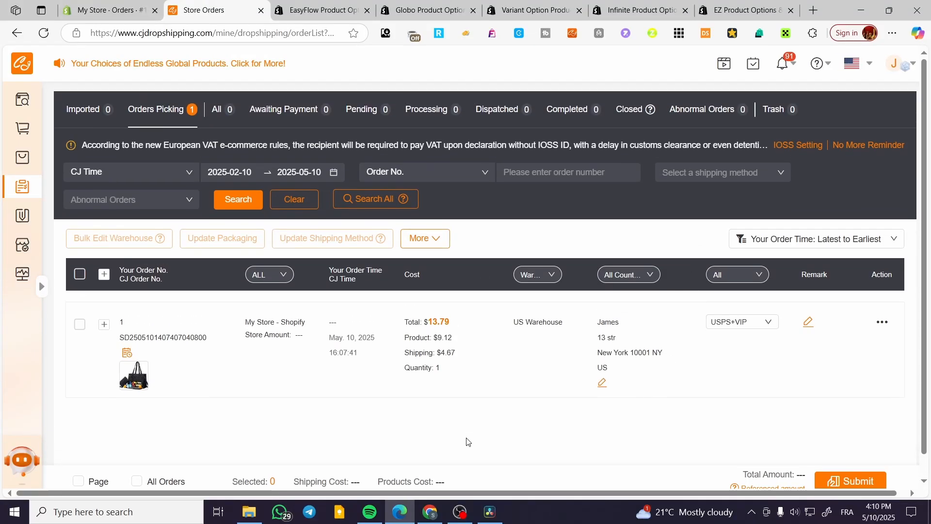
click(112, 6)
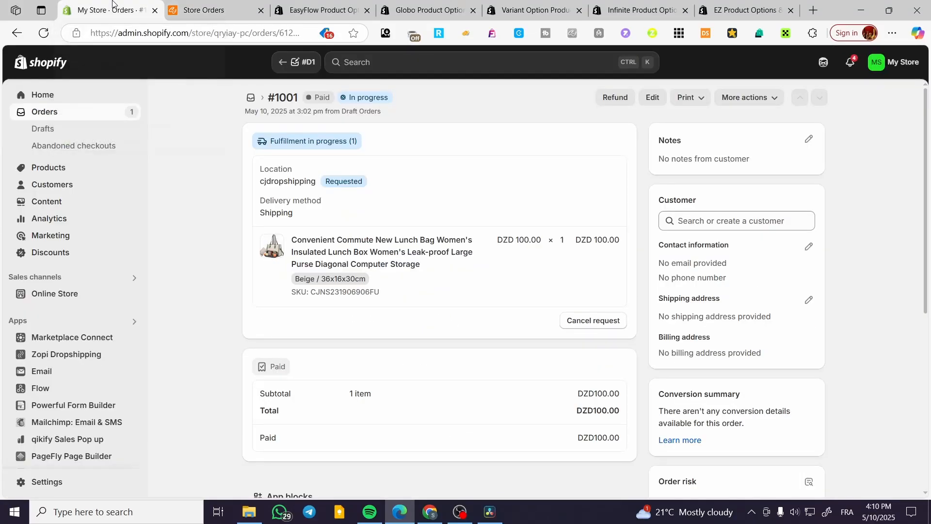
click(213, 10)
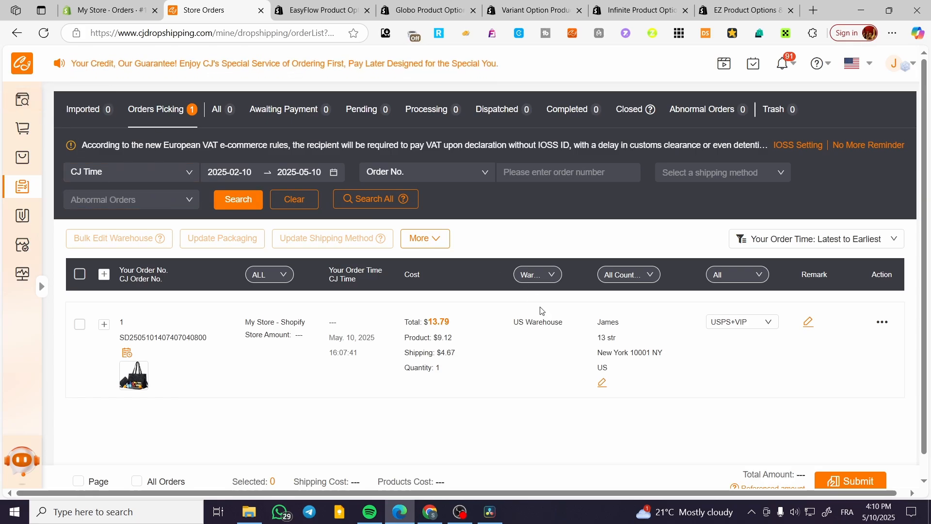
click(129, 5)
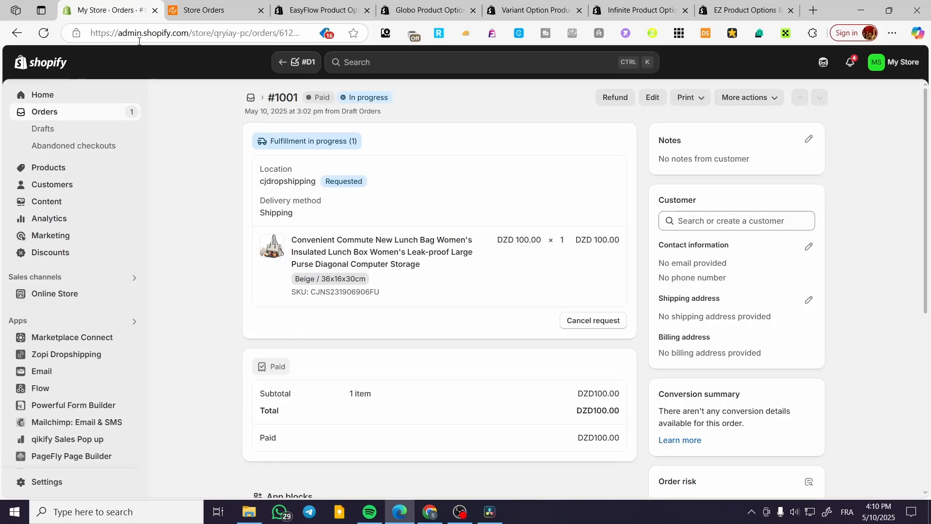
click(209, 10)
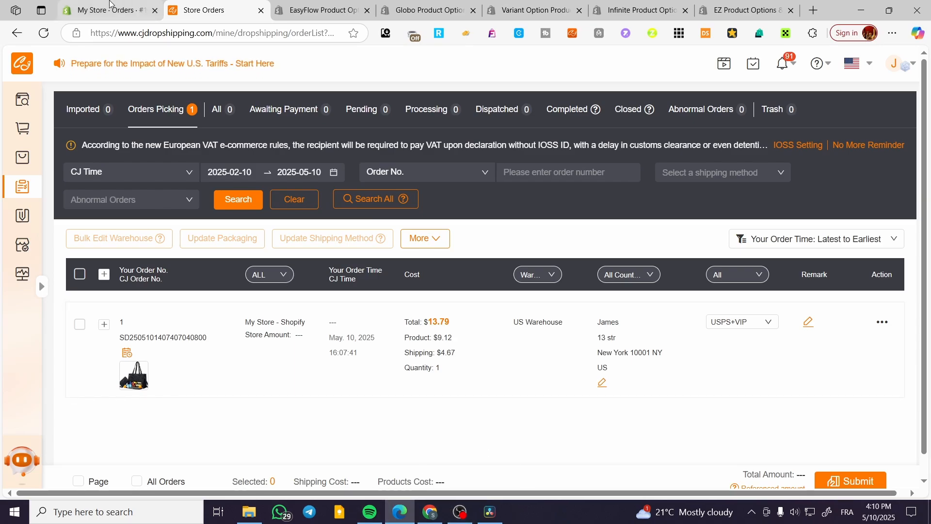
click(111, 7)
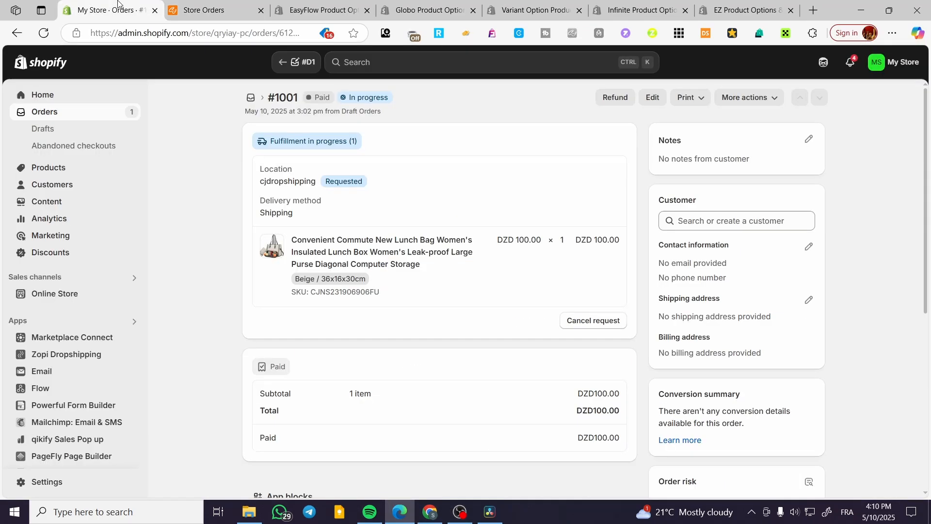
Open the Shopify orders list from the store's home page and compare it with CJdropshipping's Orders Picking list.
click(43, 96)
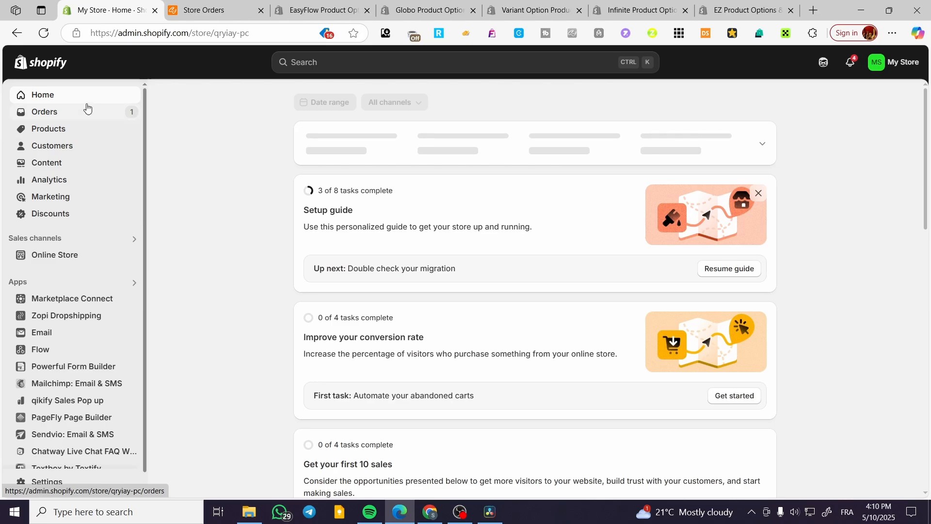
click(86, 110)
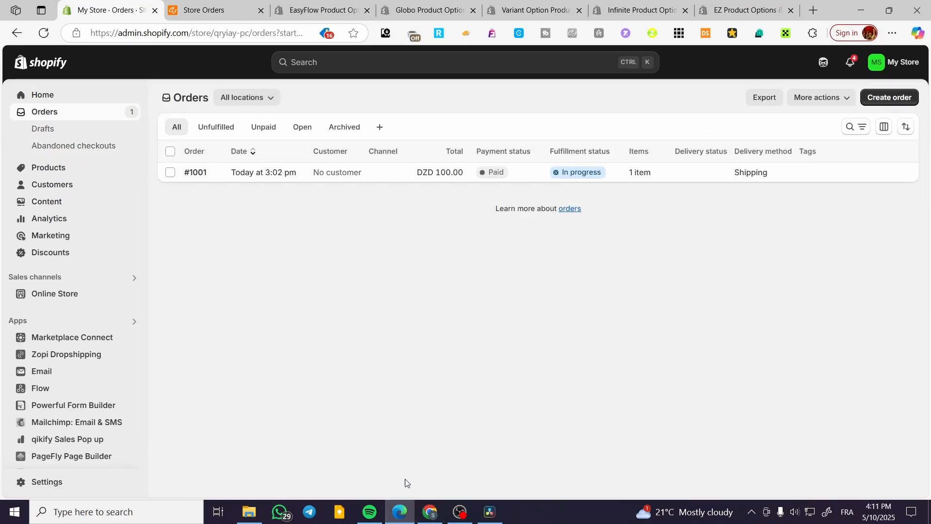
click(210, 4)
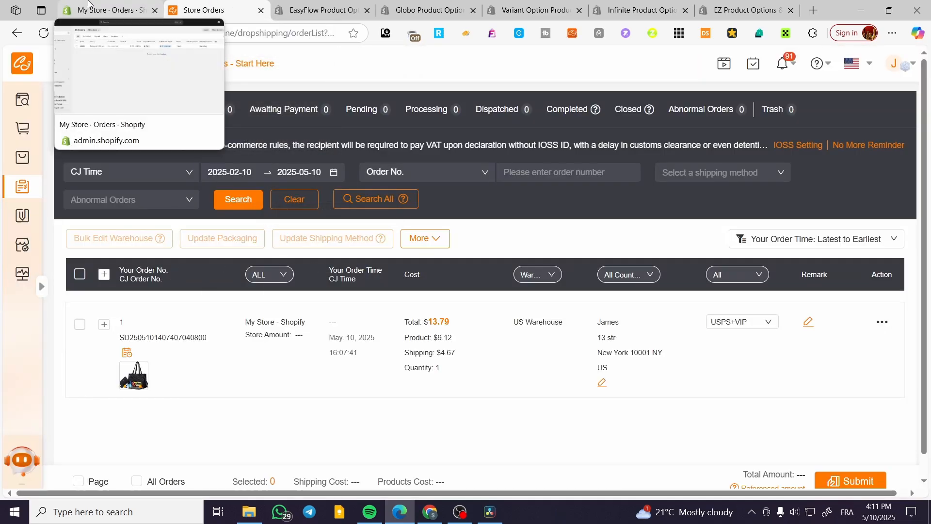
click(96, 3)
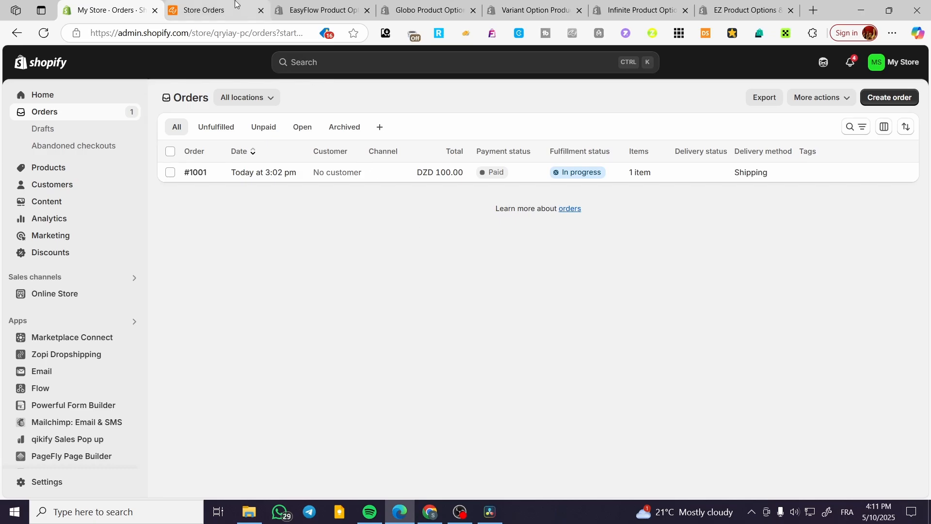
click(204, 10)
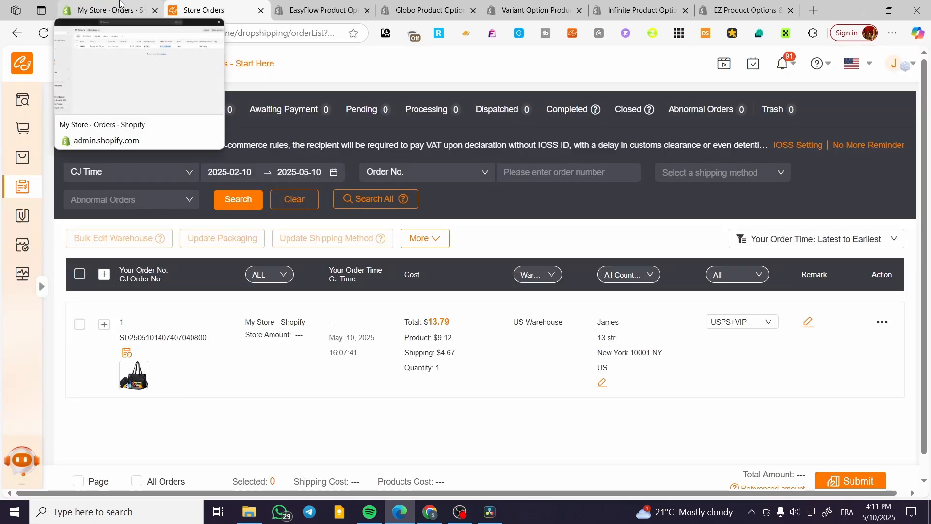
click(119, 3)
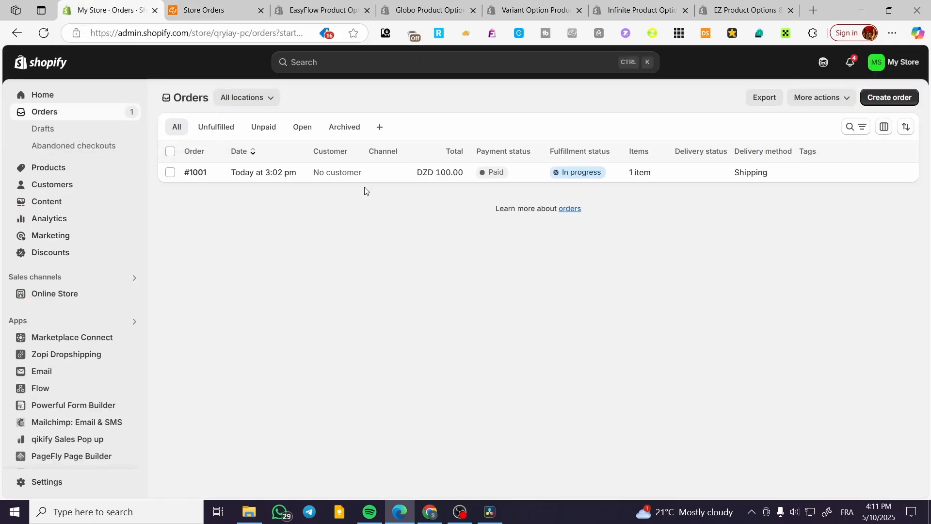
Open the paid lunch bag order in Shopify and examine its additional actions, payment details and timeline.
click(578, 176)
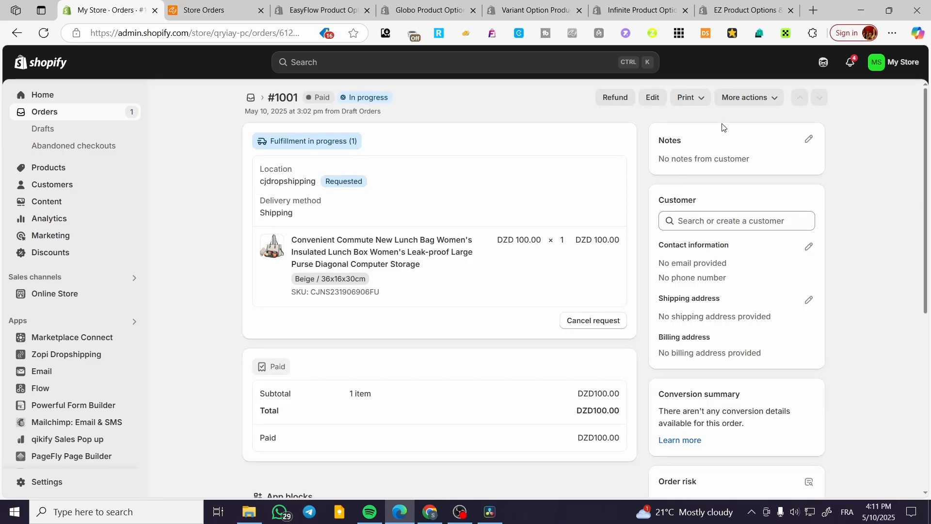
click(742, 101)
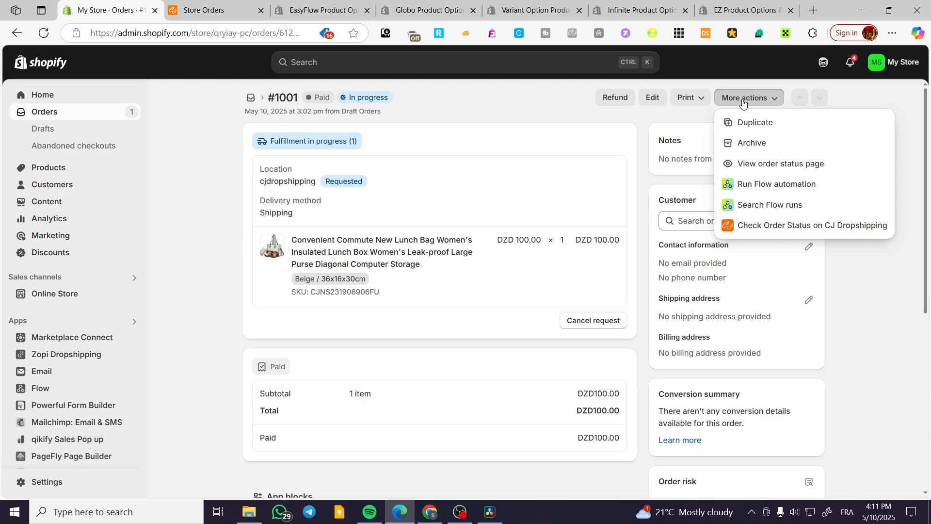
click(743, 102)
scroll(616, 311, down, 6)
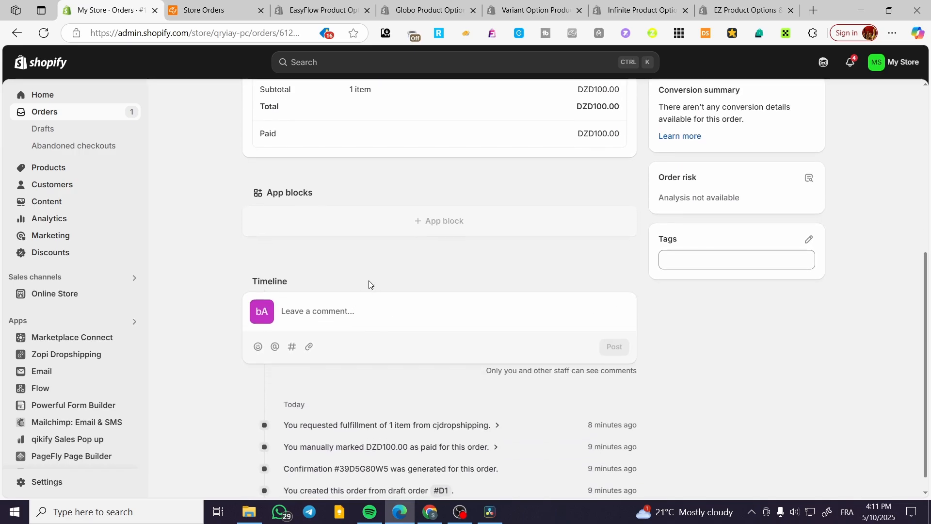
scroll(369, 280, down, 1)
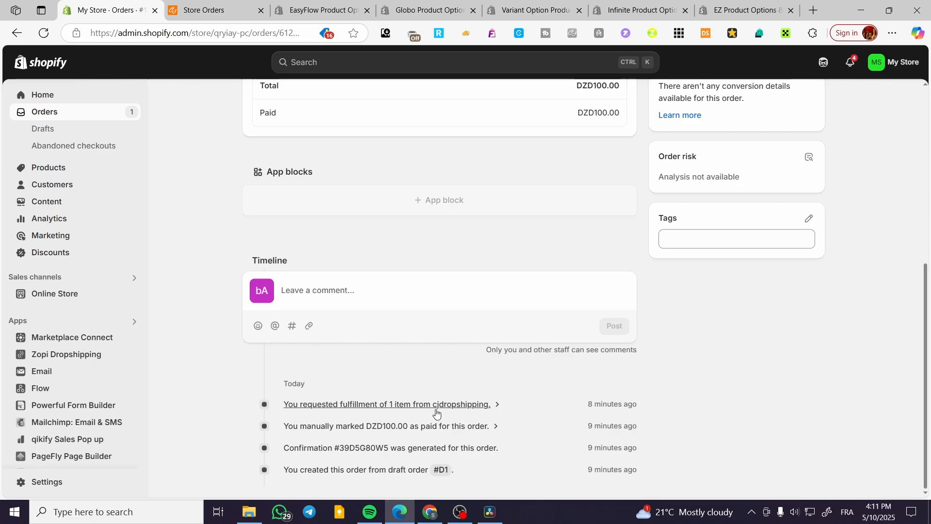
scroll(597, 405, up, 5)
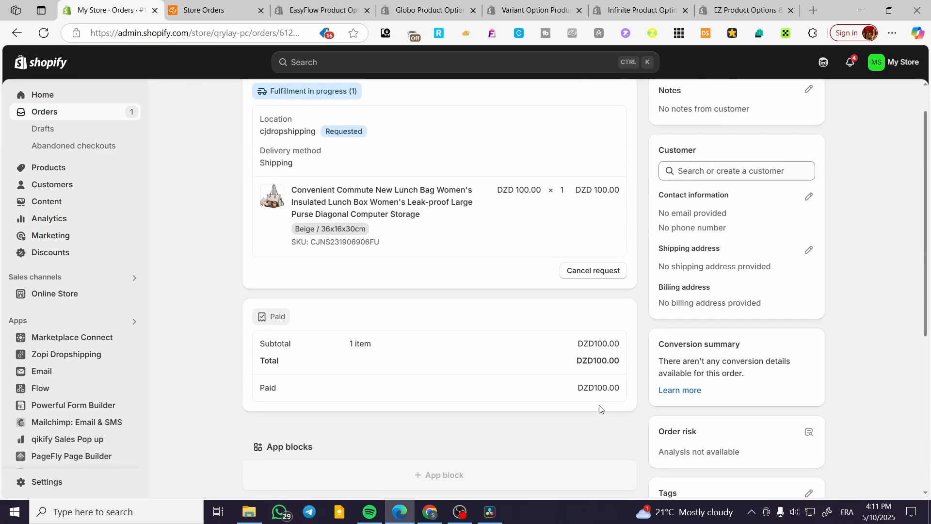
Examine the paid lunch bag order's details, timeline and edit page, ending back on the orders list.
scroll(375, 357, up, 1)
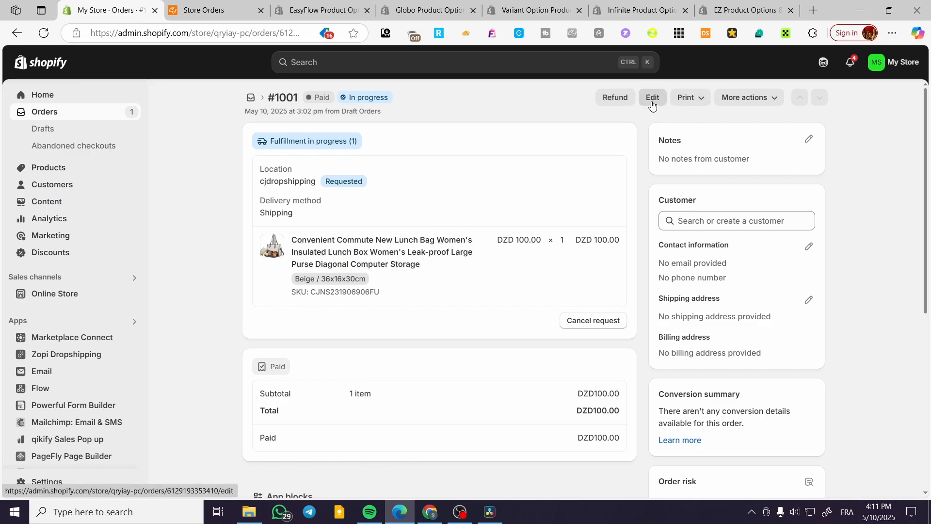
scroll(349, 324, down, 7)
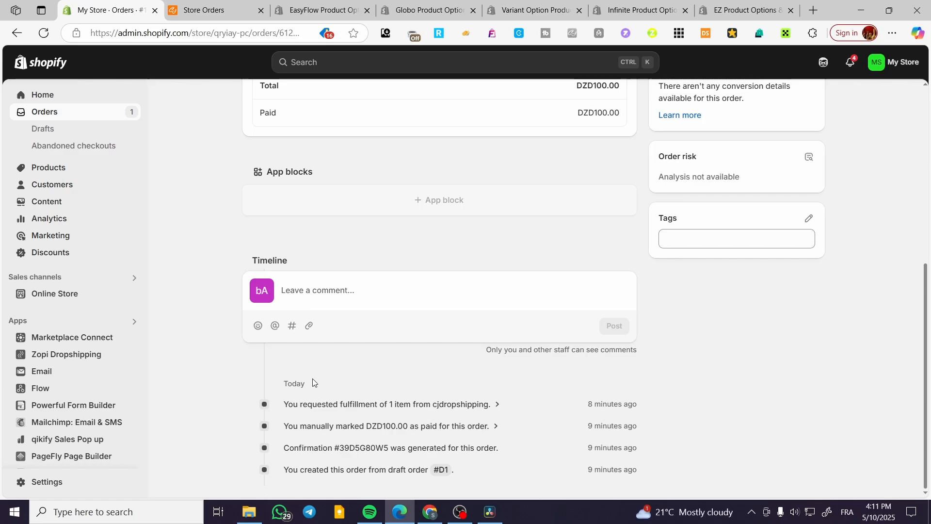
scroll(313, 382, up, 5)
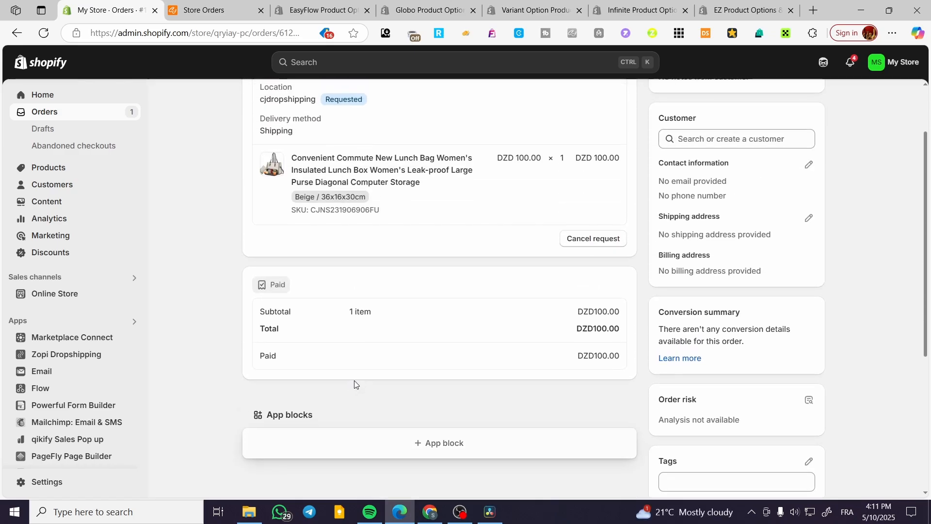
scroll(355, 384, up, 2)
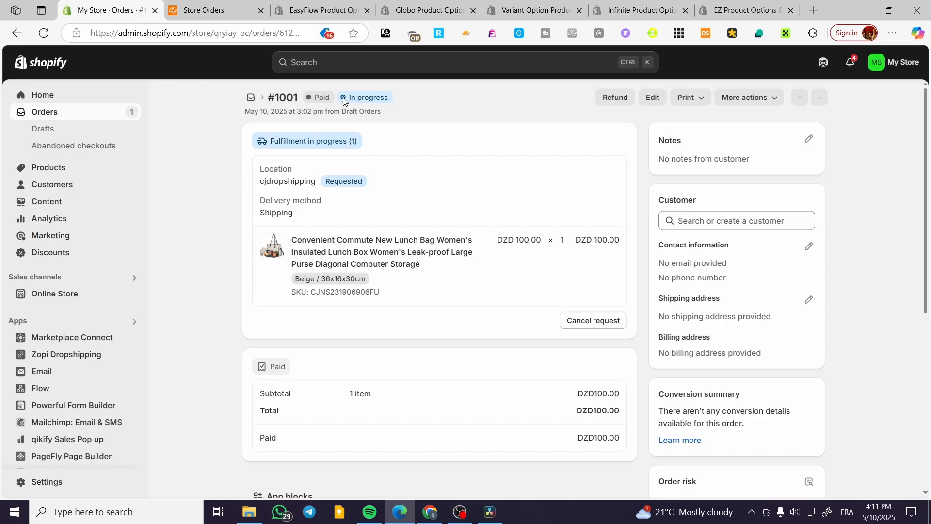
click(653, 98)
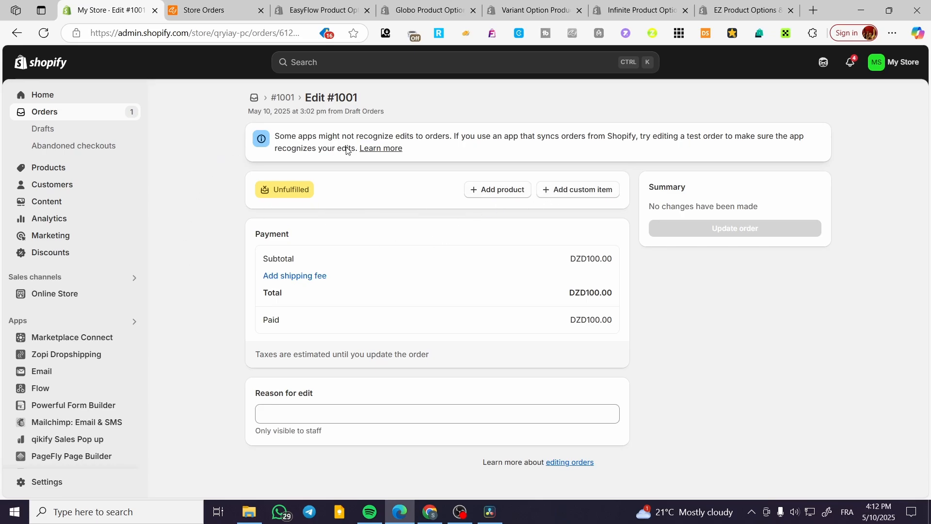
click(73, 113)
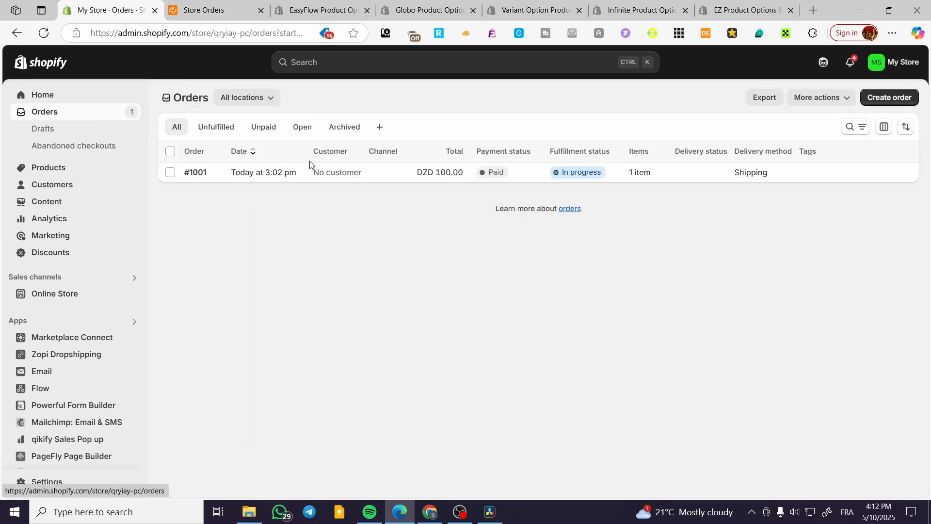
Try to mark the lunch bag order as fulfilled from the orders list.
click(171, 173)
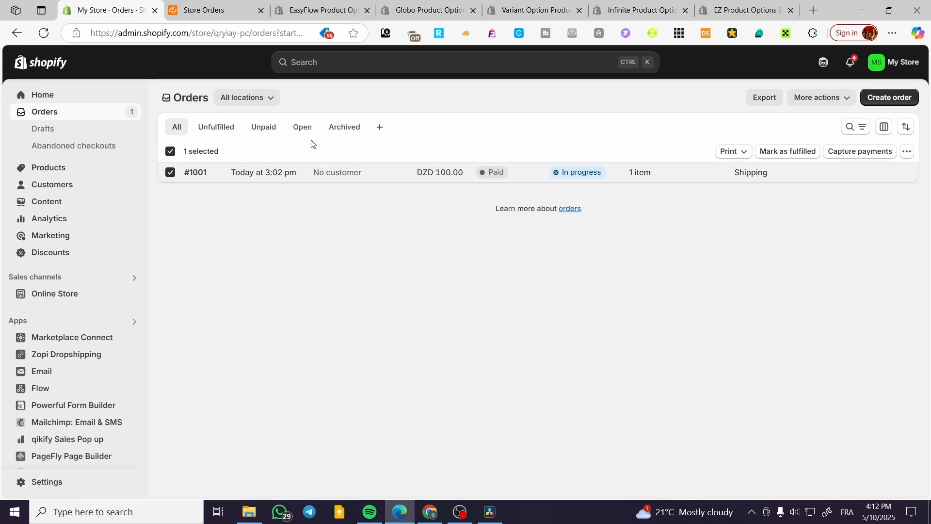
click(382, 129)
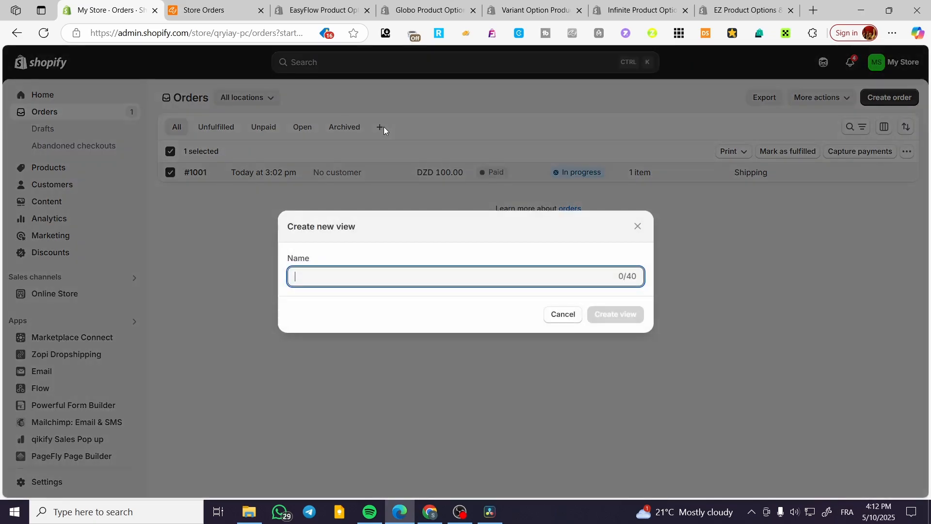
click(638, 226)
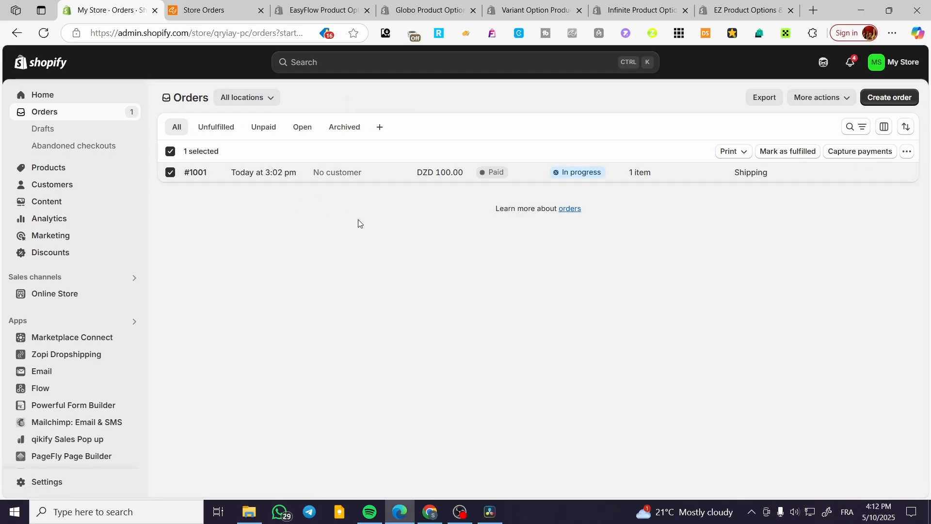
click(788, 153)
click(624, 305)
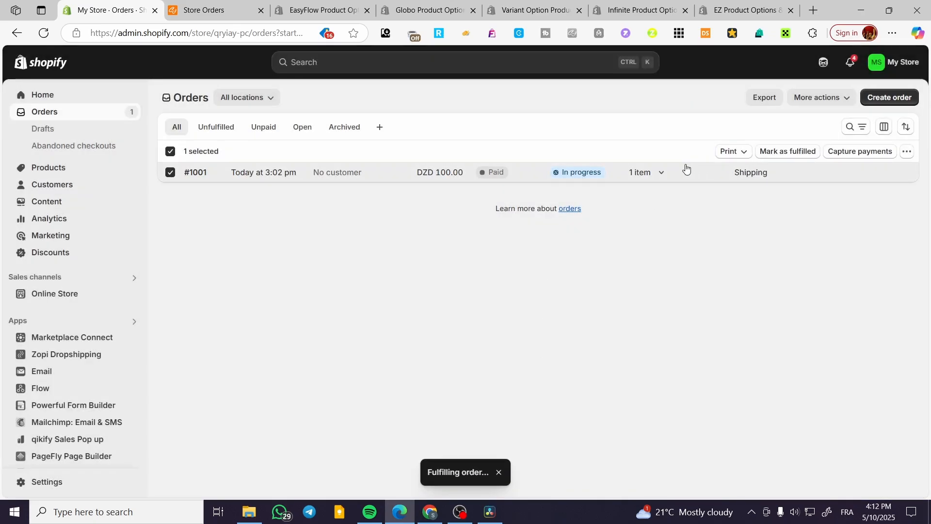
Check the lunch bag order's fulfillment status and timeline on its page, and return to the orders list.
click(571, 172)
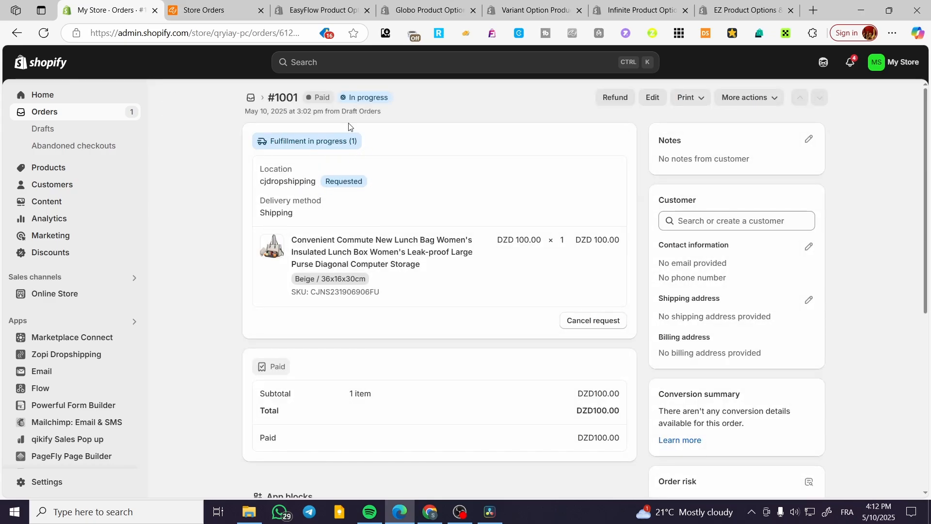
scroll(411, 121, down, 7)
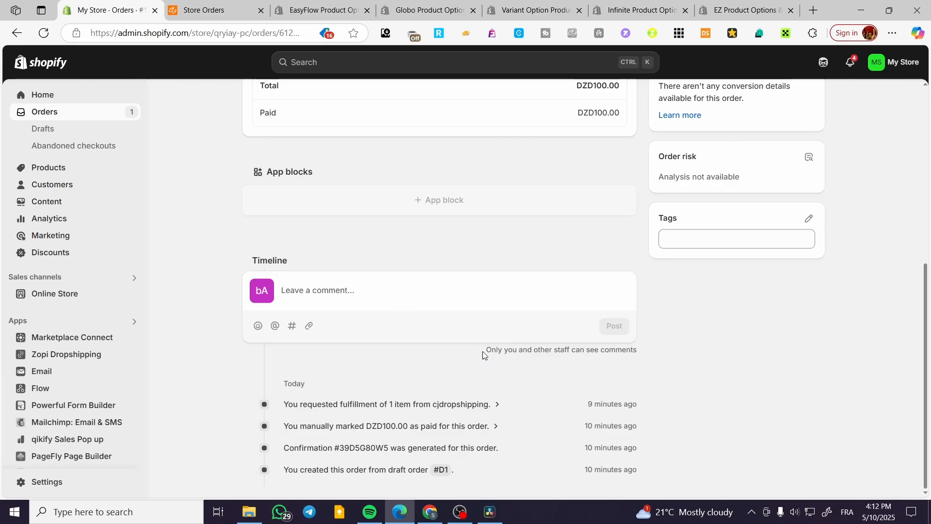
scroll(539, 347, up, 7)
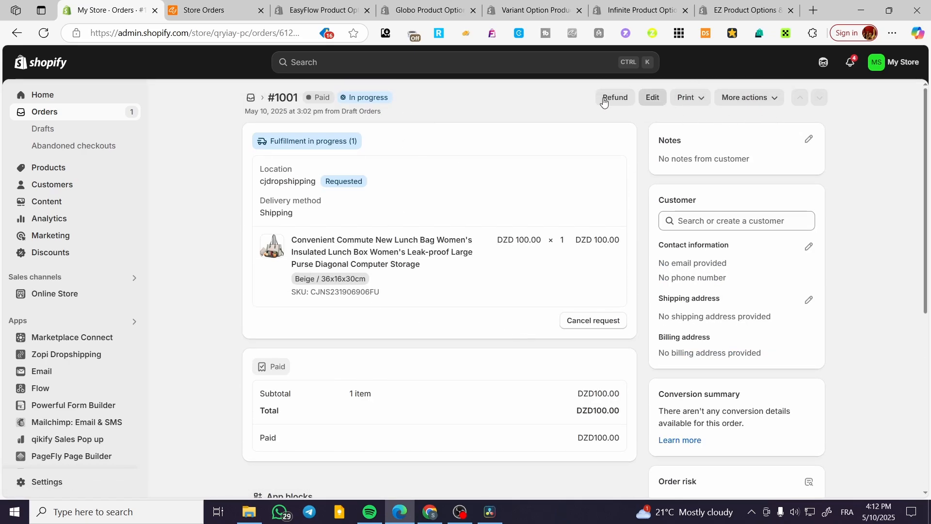
click(17, 33)
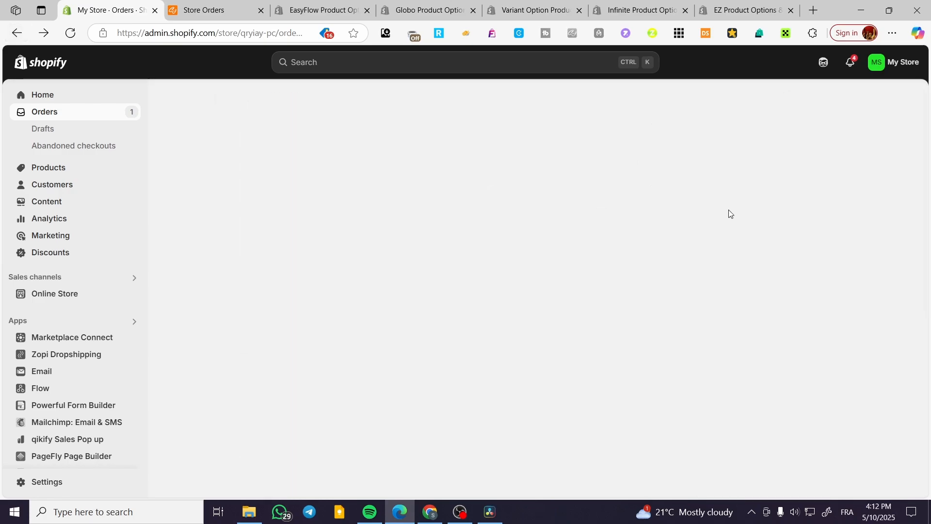
Try again to mark the lunch bag order as fulfilled, with a notification sent to the customer.
click(171, 173)
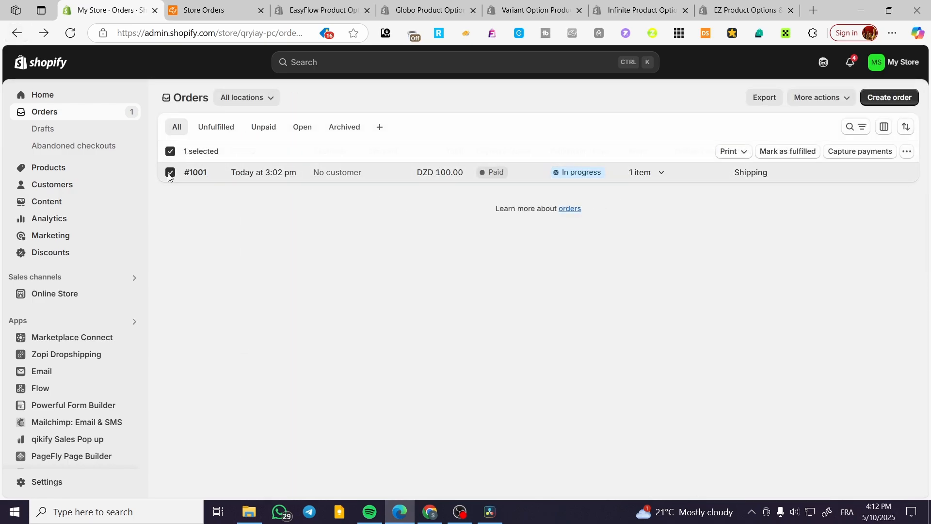
click(786, 153)
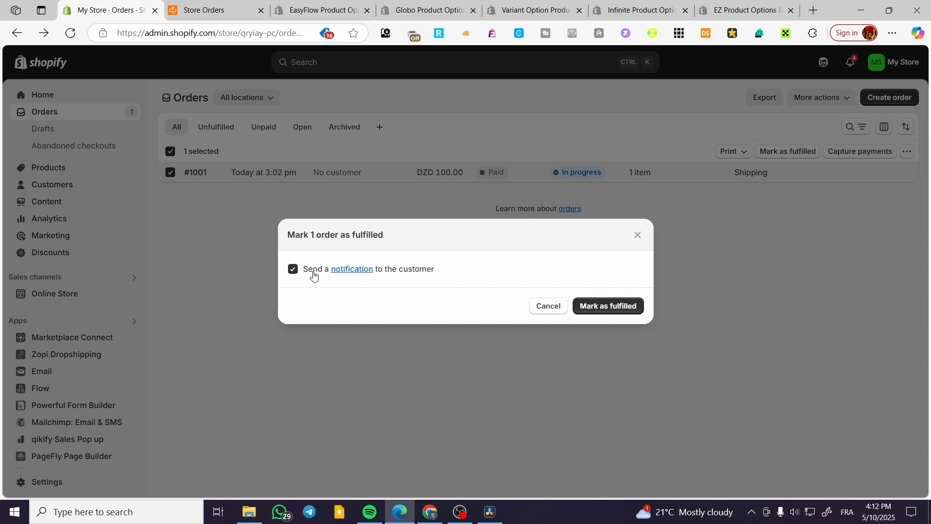
click(631, 306)
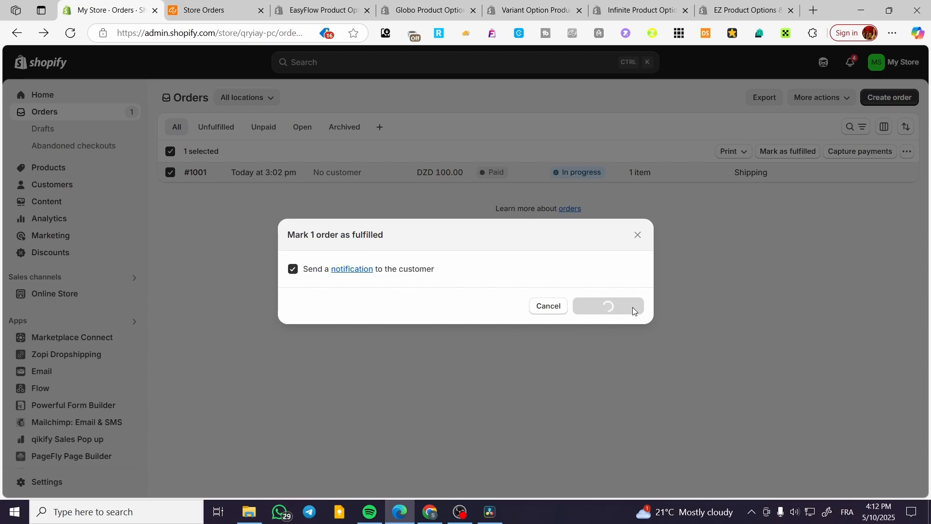
Review the print and additional bulk actions available for the selected order, and return to the store's home page.
click(743, 157)
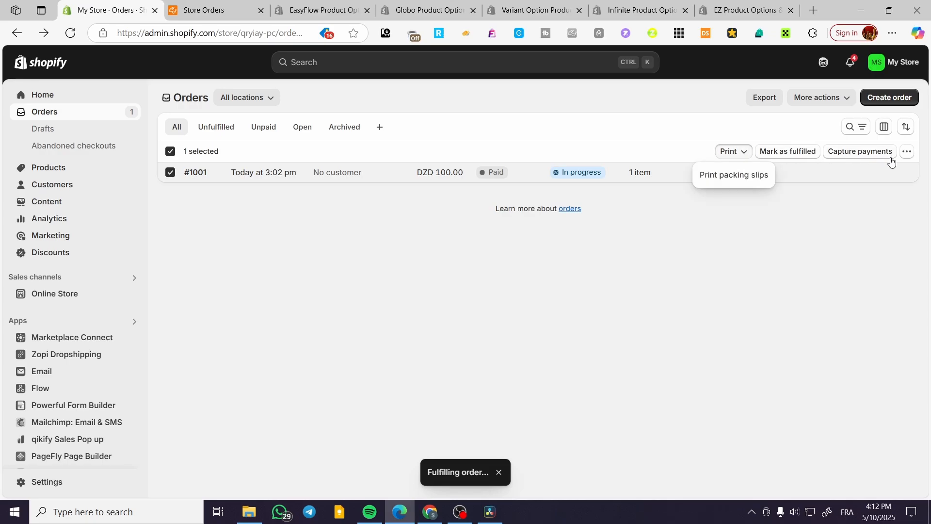
click(906, 153)
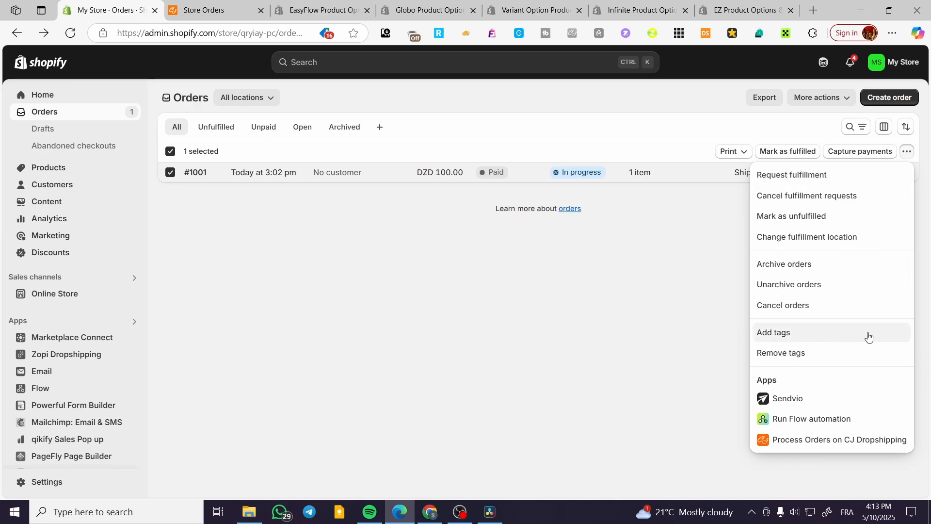
click(567, 324)
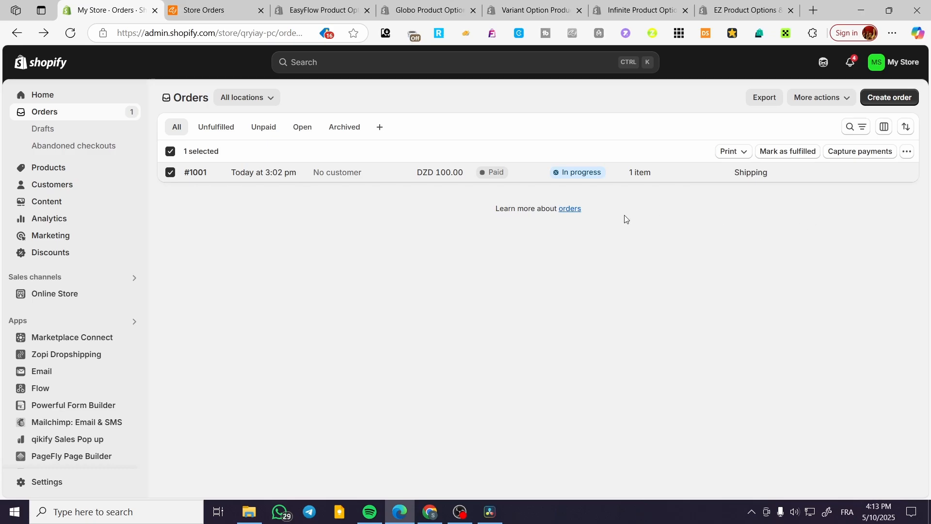
click(726, 173)
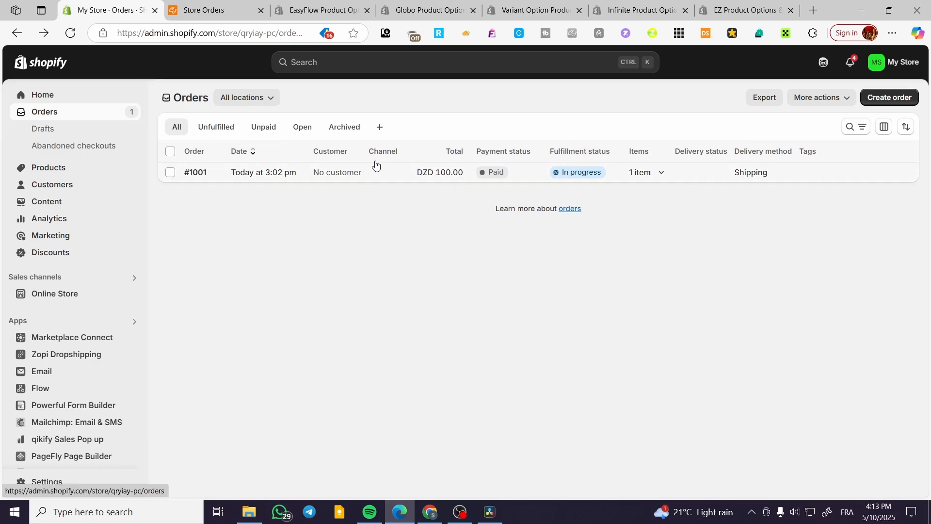
click(54, 100)
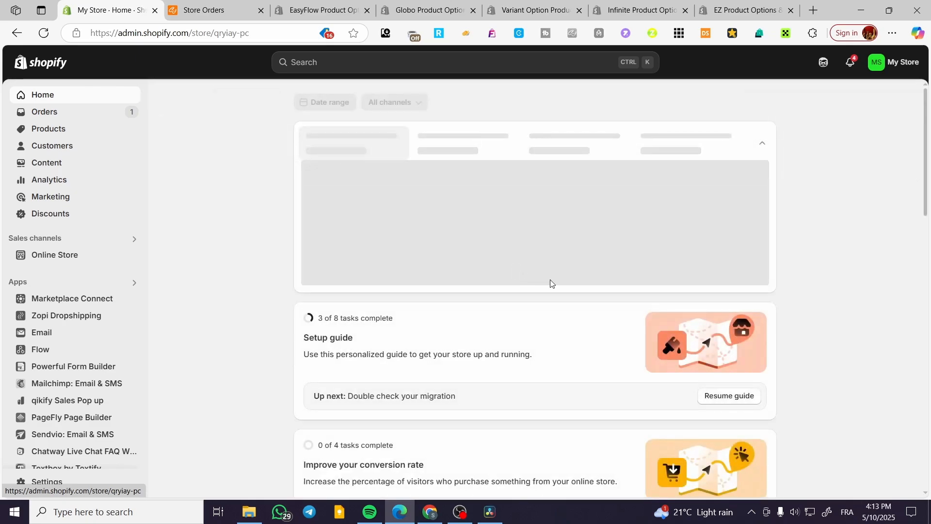